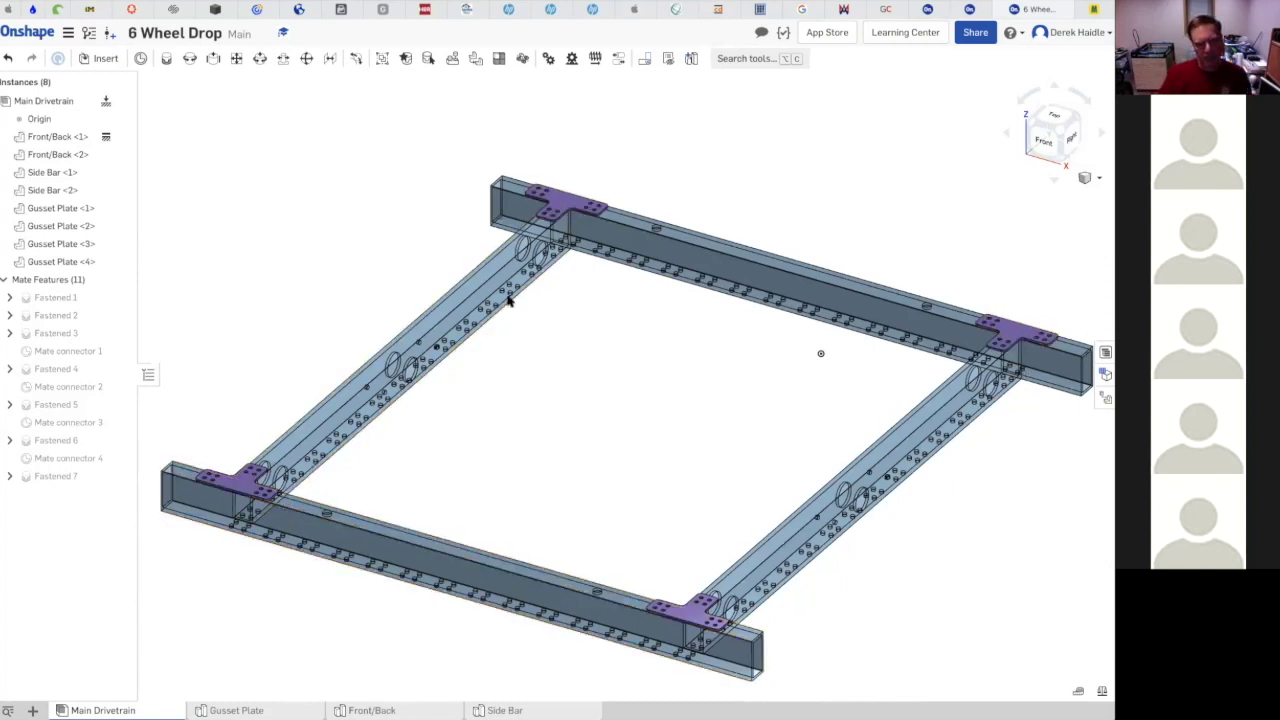
# - Select the front bar, Front/Back <2>, and open it with Edit in context
pyautogui.click(196, 500)
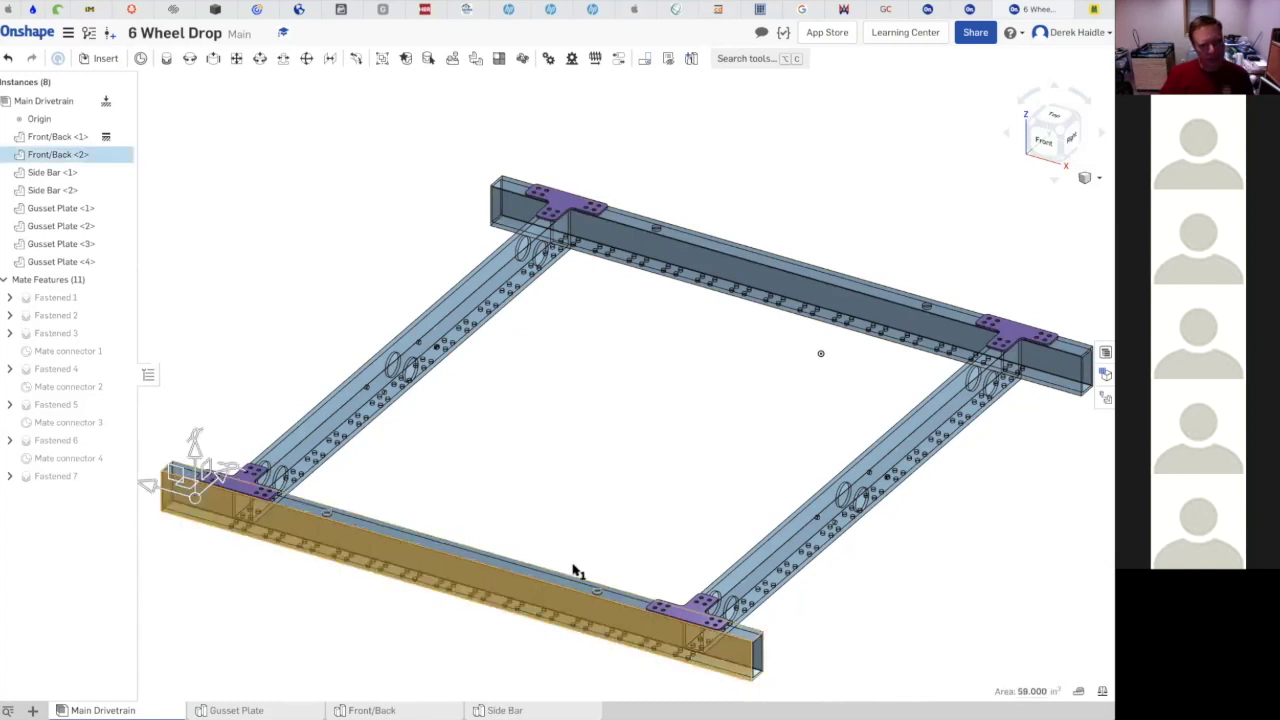
pyautogui.click(505, 495)
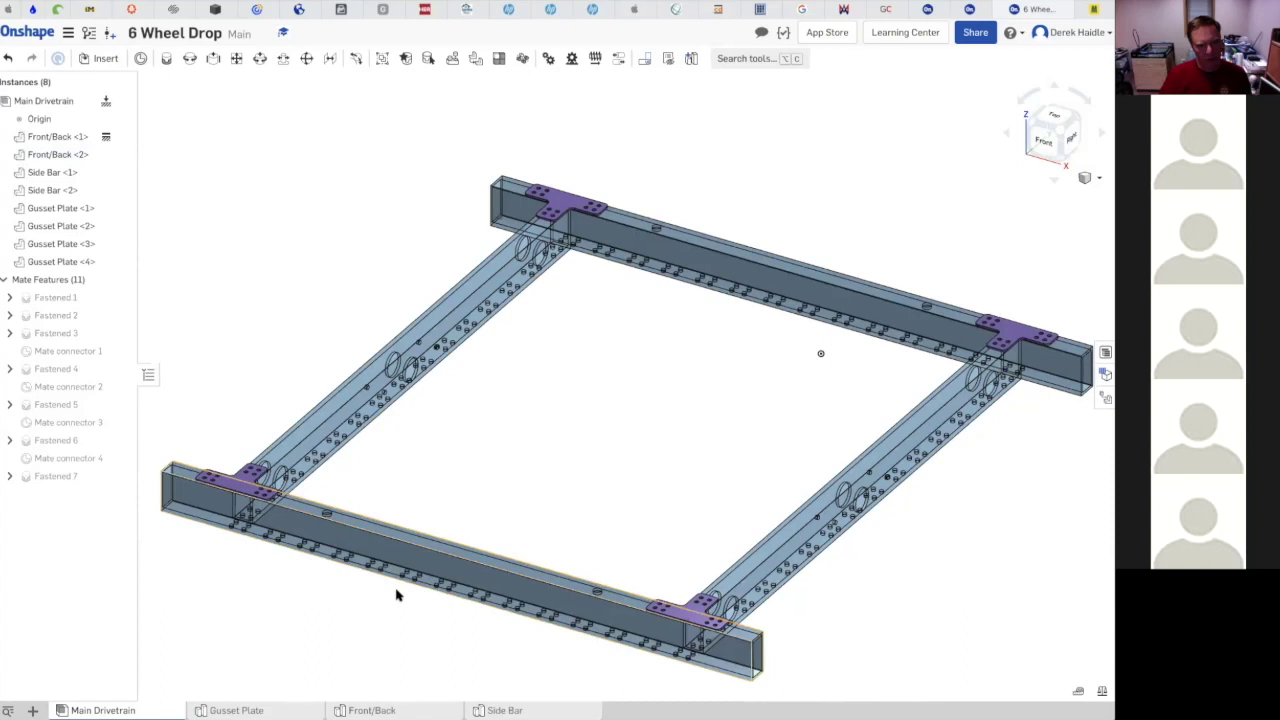
pyautogui.click(414, 563)
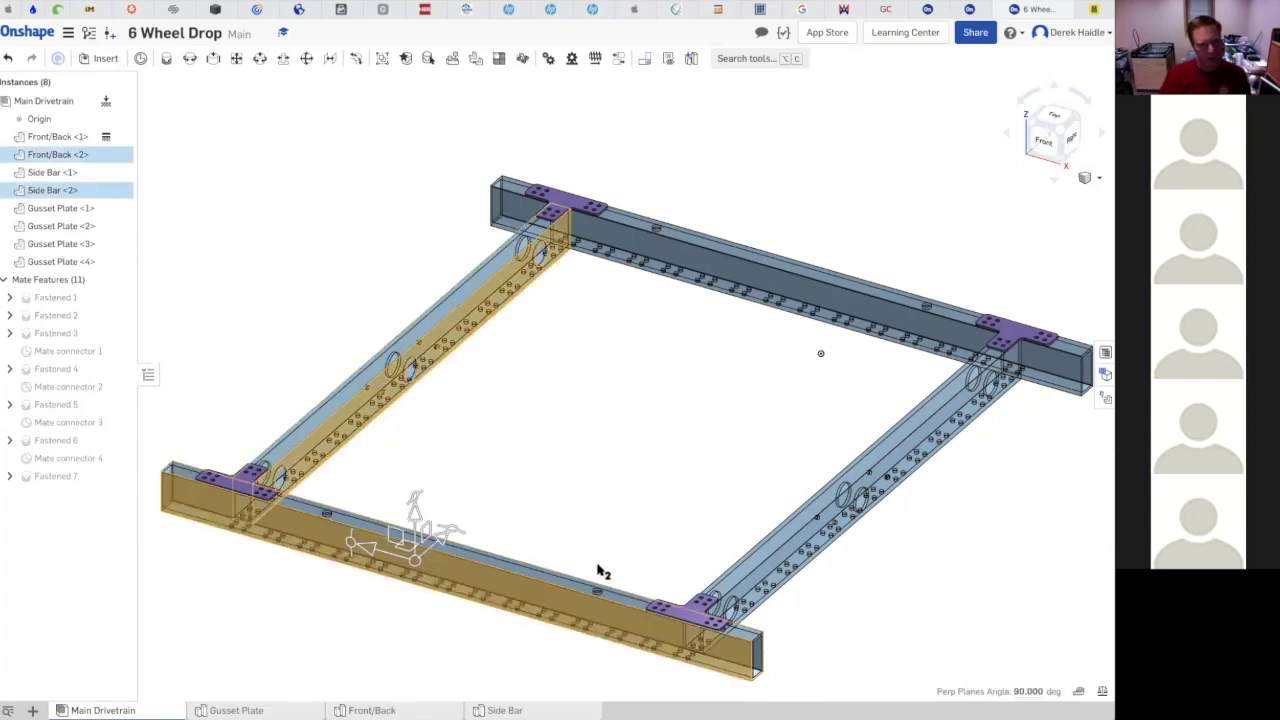
pyautogui.click(587, 488)
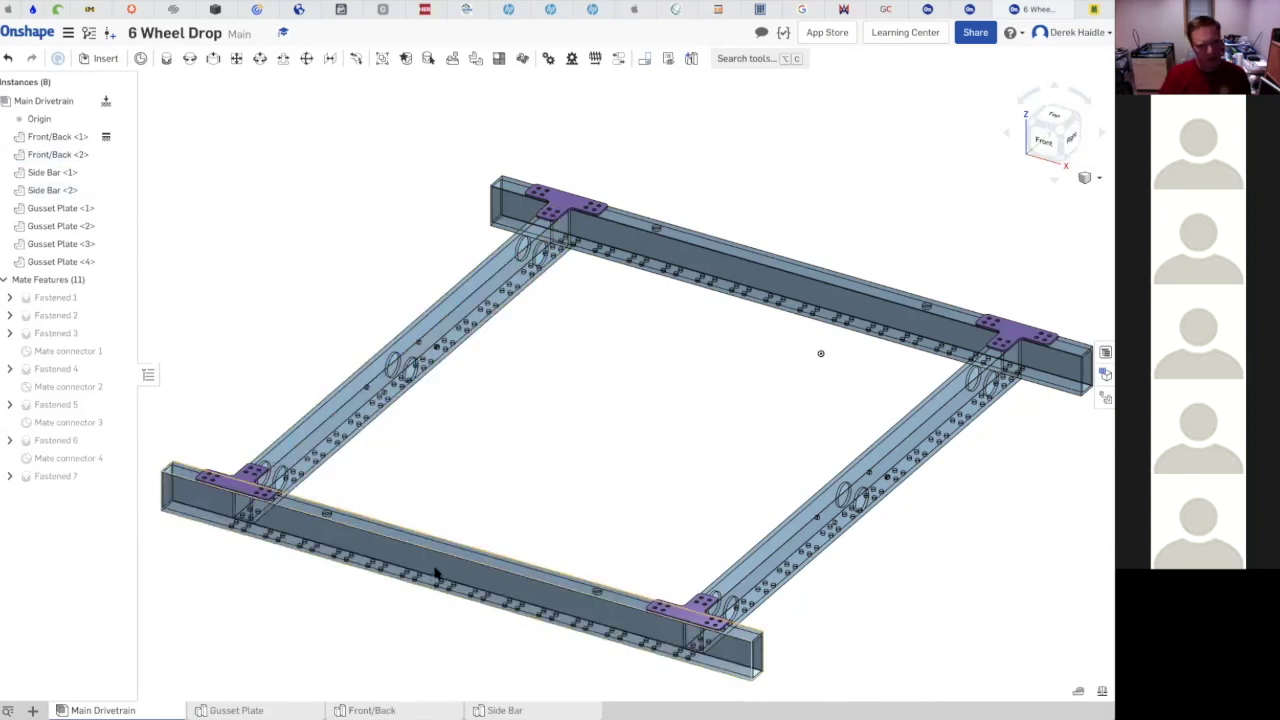
pyautogui.click(436, 572)
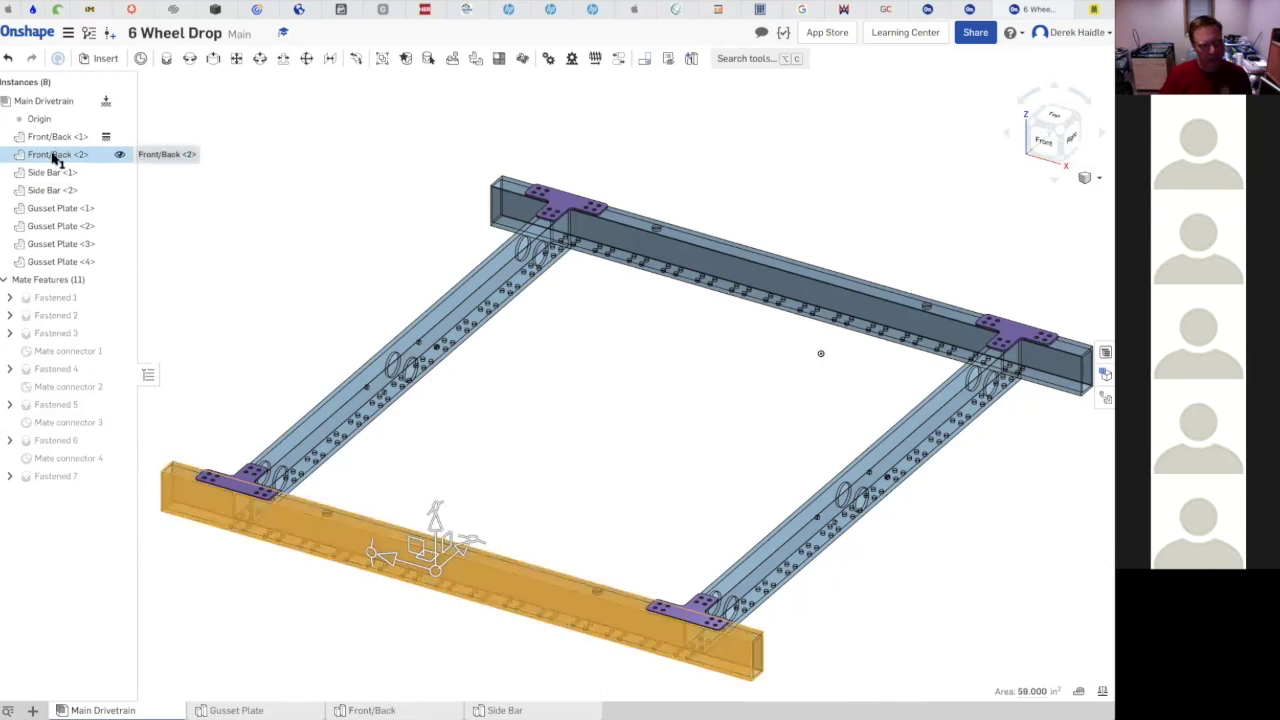
pyautogui.click(277, 283)
pyautogui.click(50, 136)
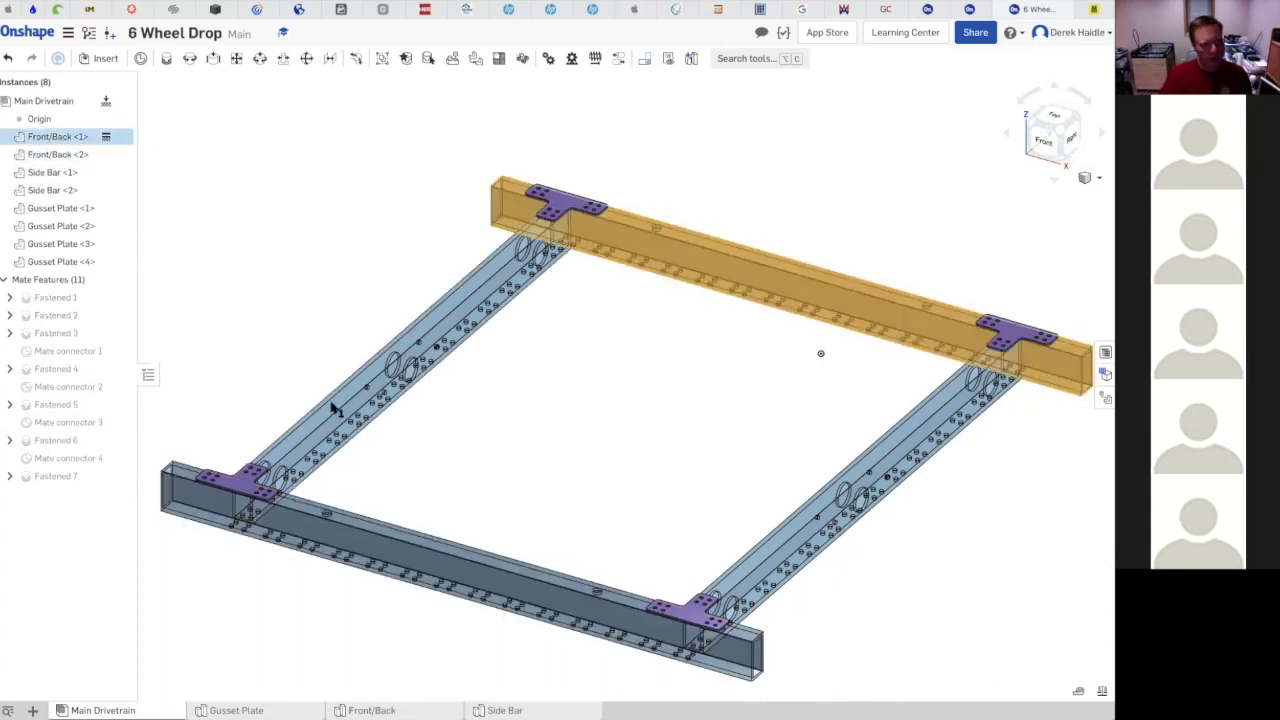
pyautogui.click(60, 137)
pyautogui.click(80, 155)
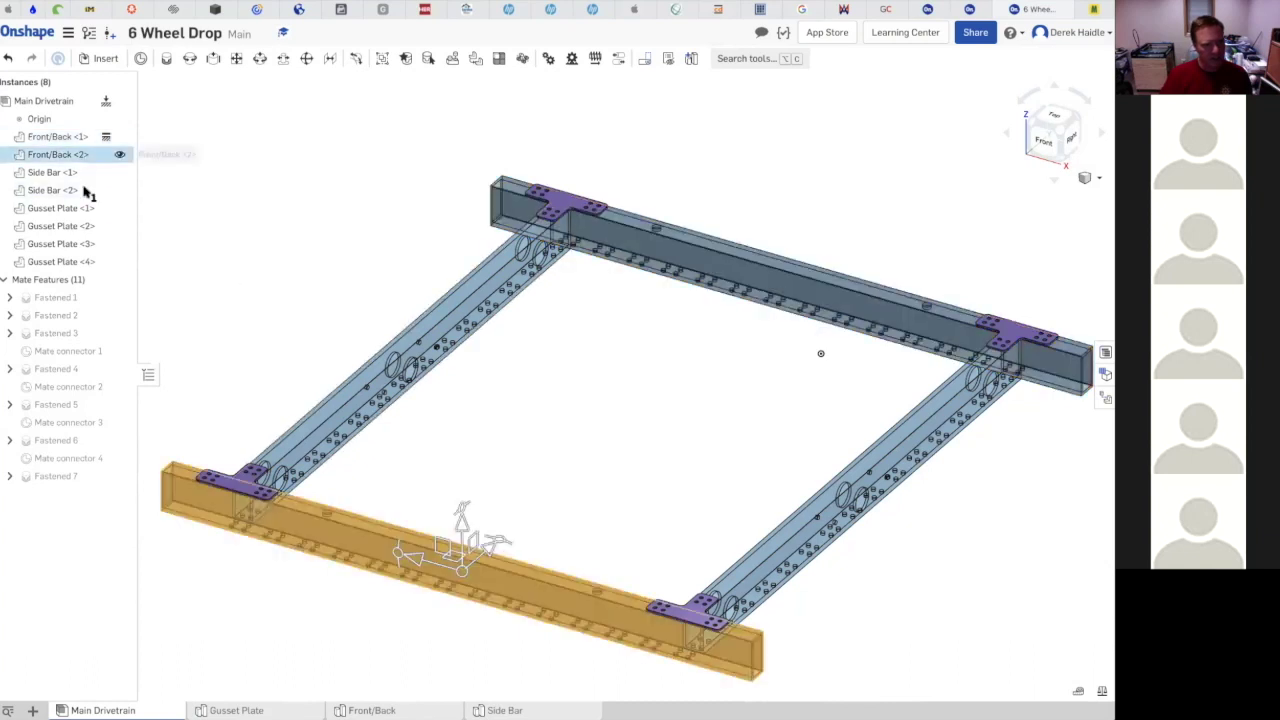
pyautogui.rightClick(97, 156)
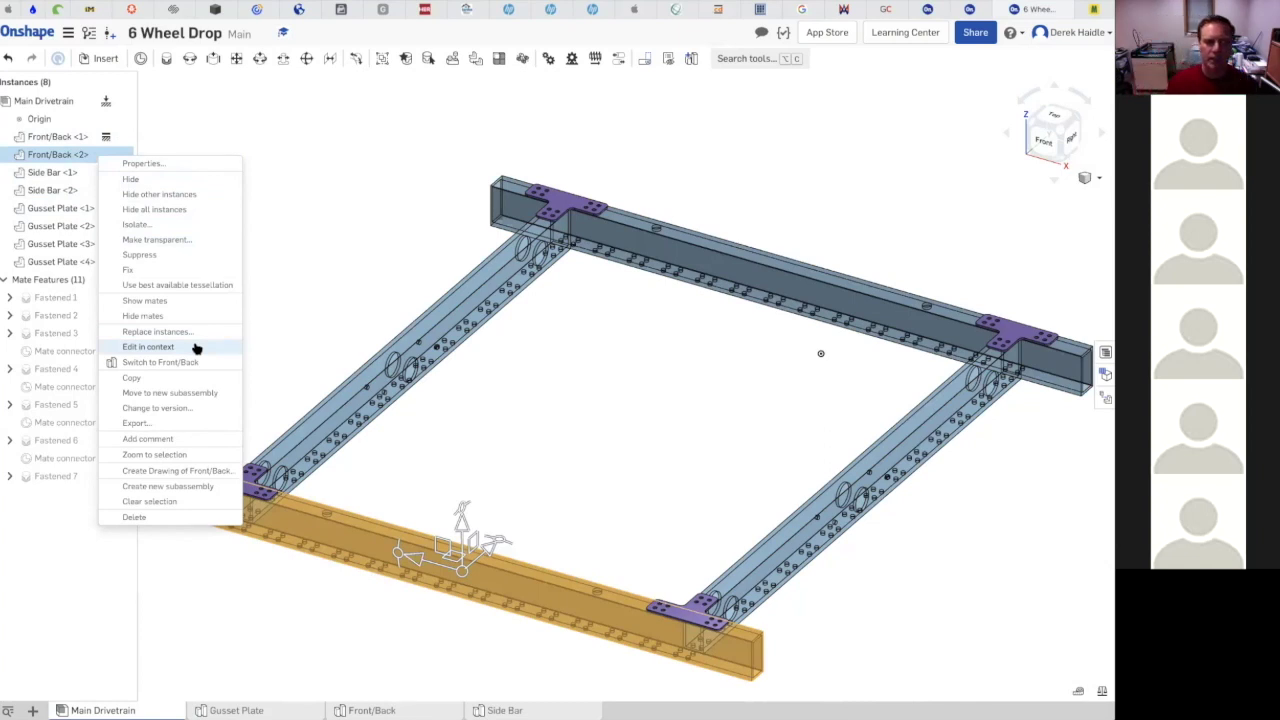
pyautogui.click(196, 347)
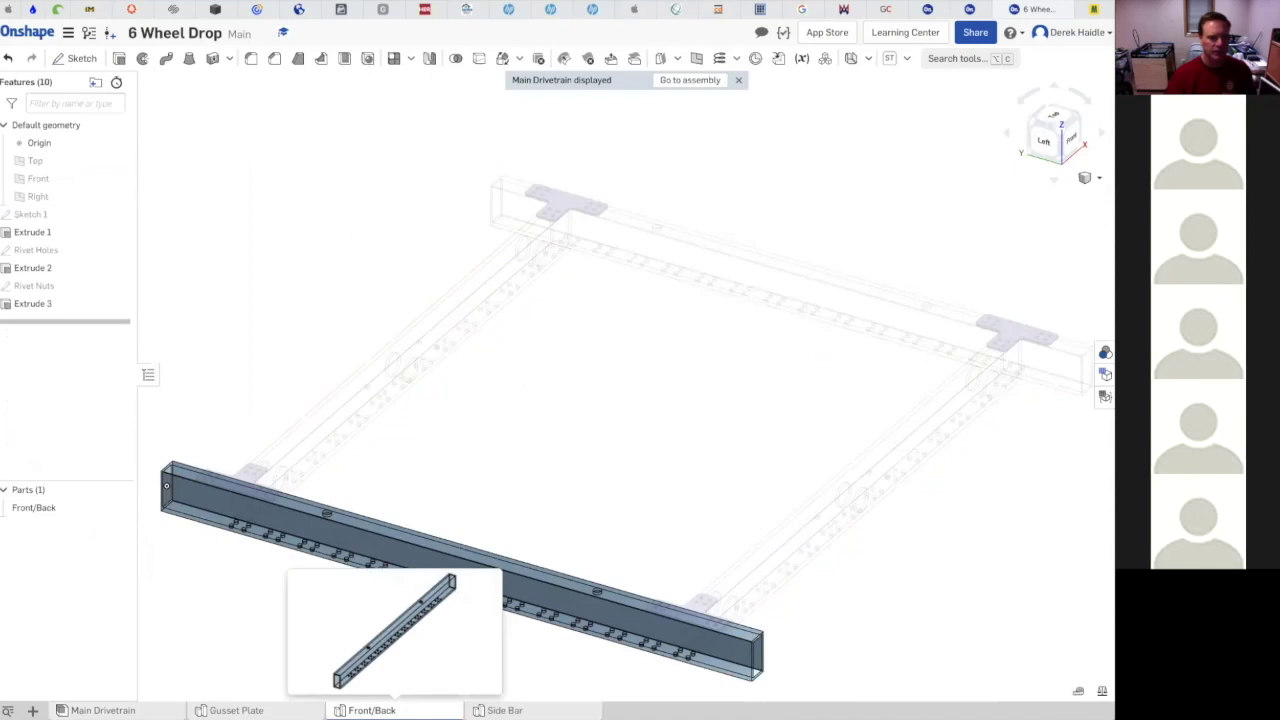
pyautogui.moveTo(449, 681)
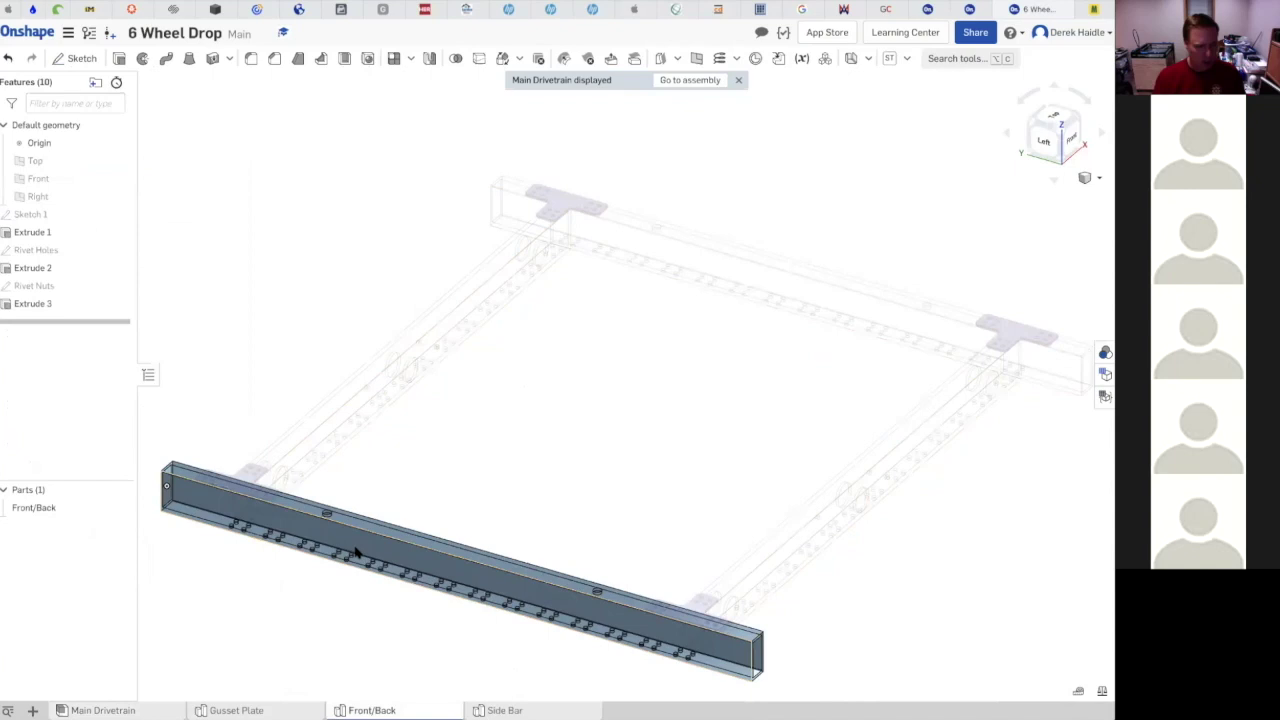
pyautogui.moveTo(263, 509); pyautogui.dragTo(377, 486, button='middle')
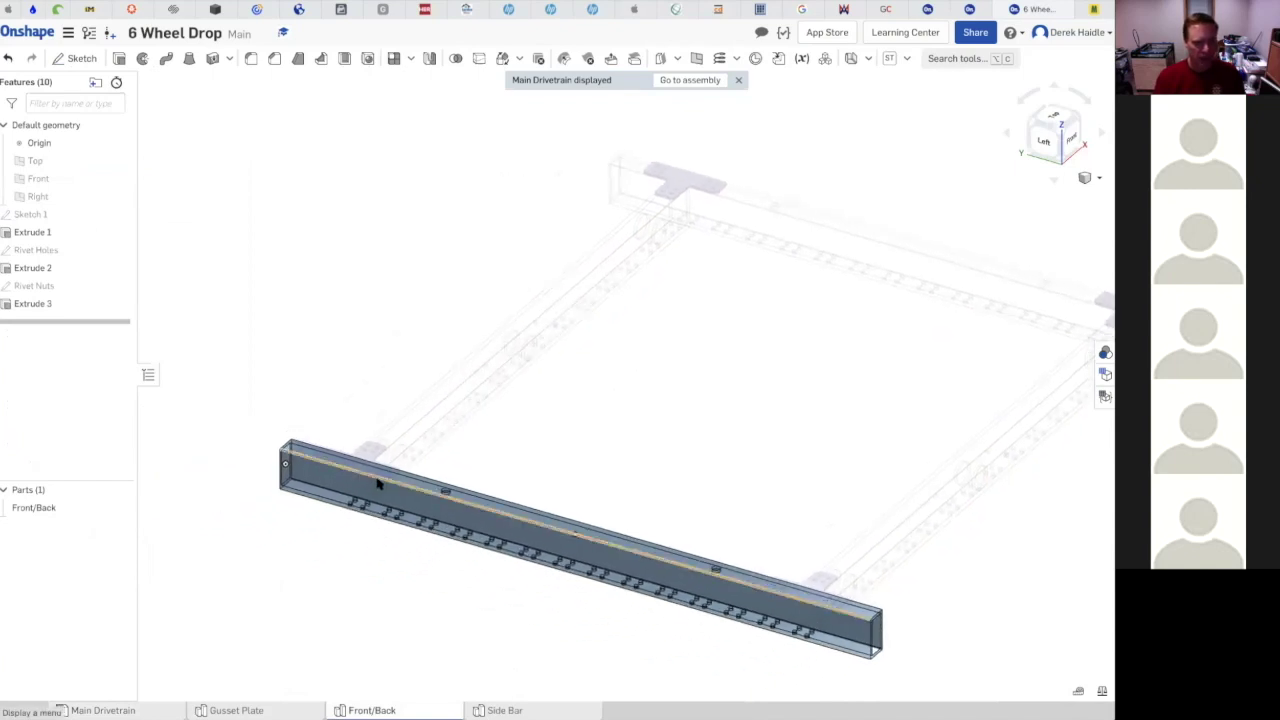
pyautogui.moveTo(378, 484); pyautogui.dragTo(372, 510, button='right')
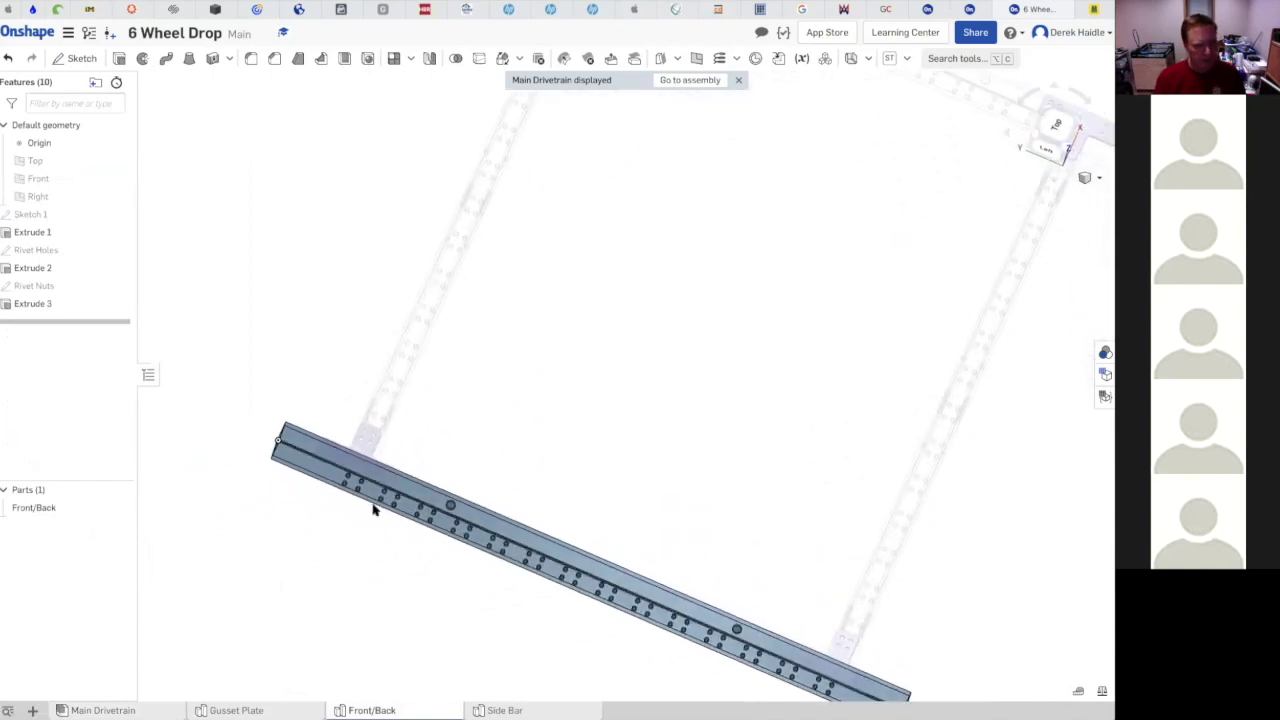
pyautogui.scroll(5, 378, 463)
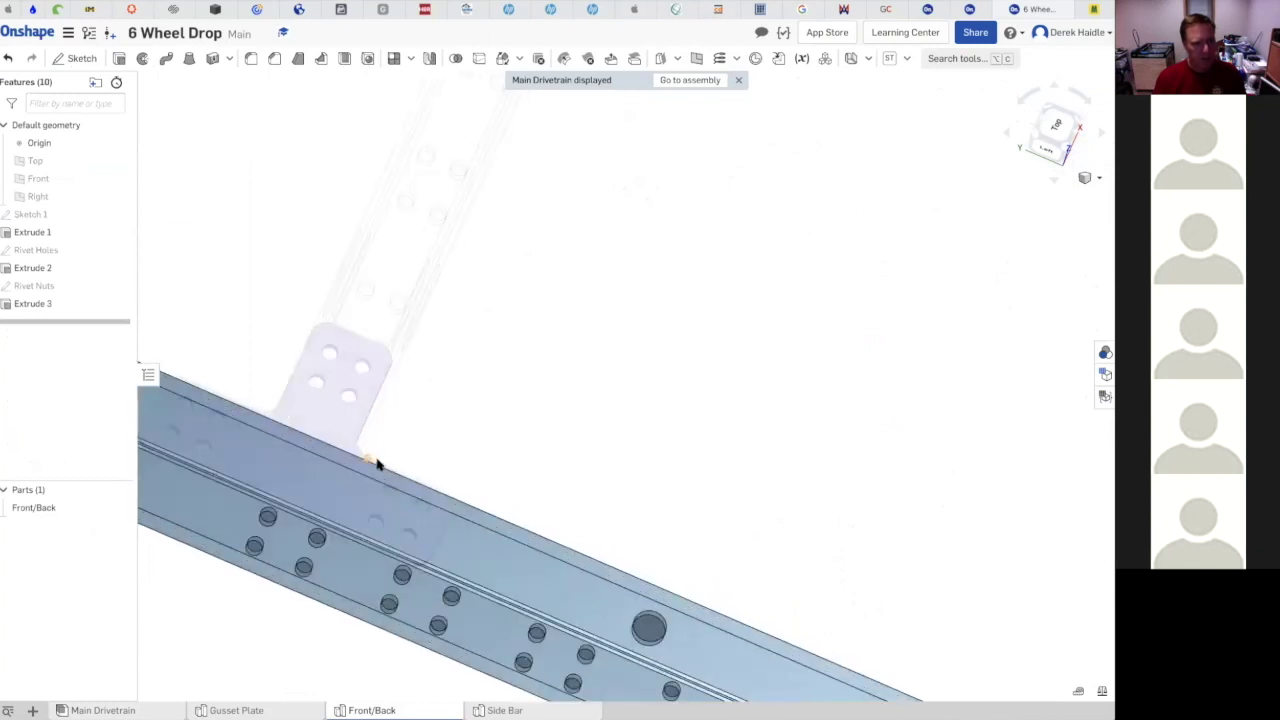
pyautogui.moveTo(506, 566); pyautogui.dragTo(508, 550, button='right')
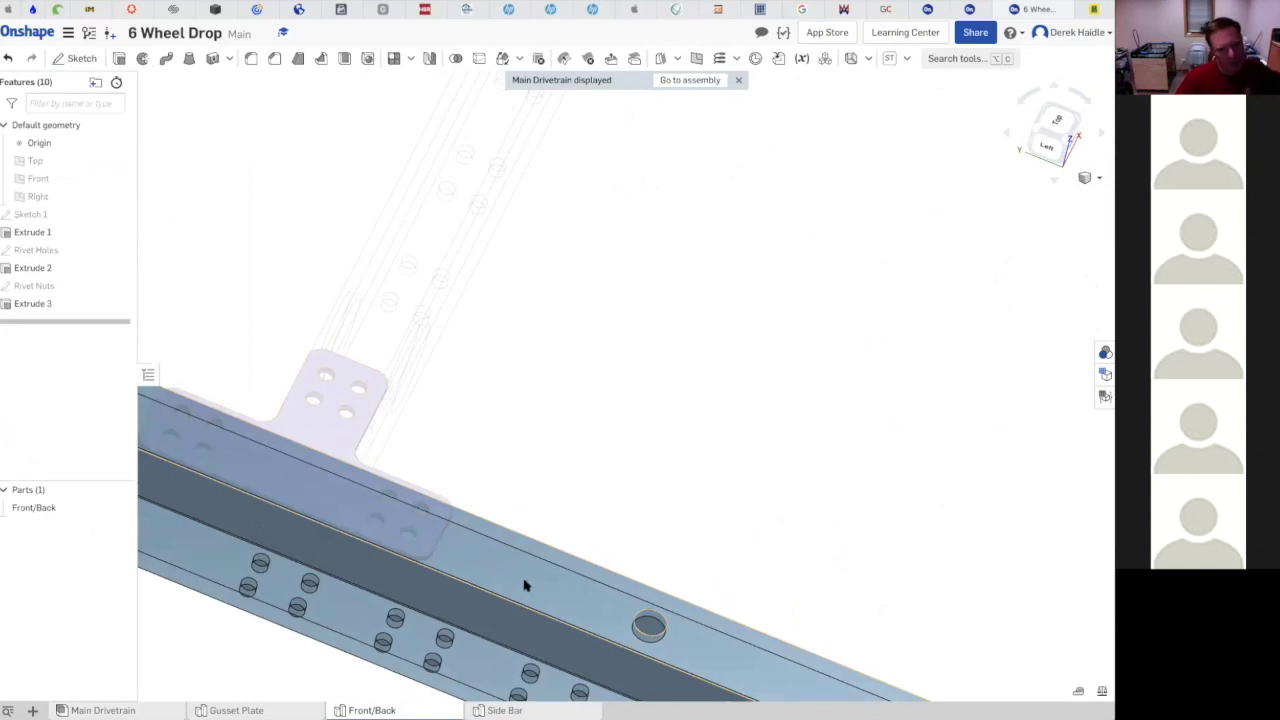
pyautogui.moveTo(520, 586); pyautogui.dragTo(746, 500, button='middle')
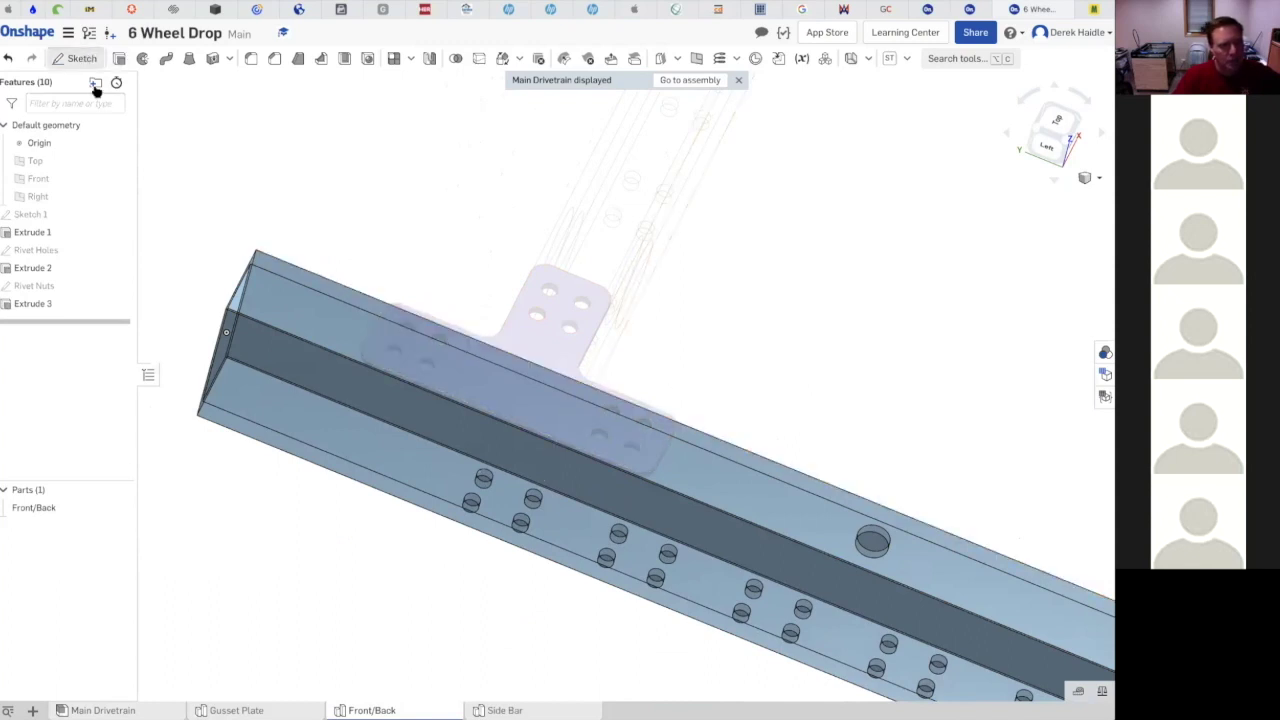
# - Start a sketch on the Front/Back rail's top face and activate the Use (project) tool
pyautogui.hotkey('shift', 's')
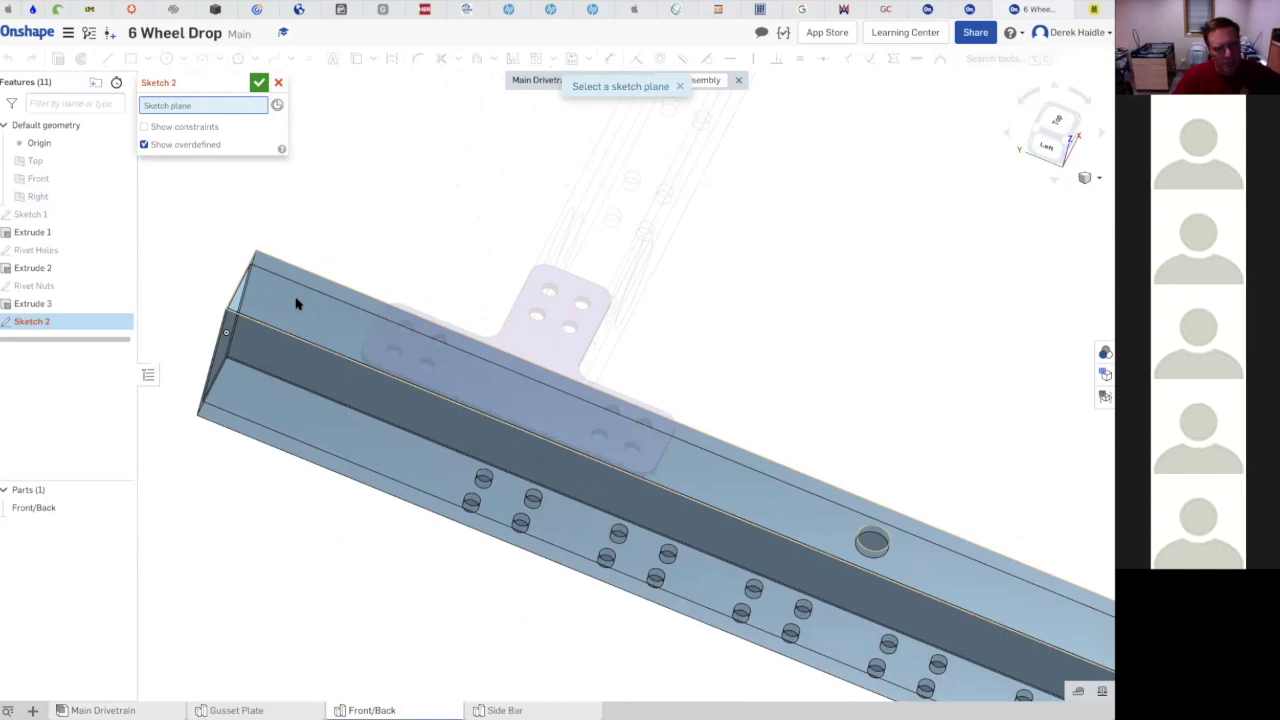
pyautogui.click(296, 304)
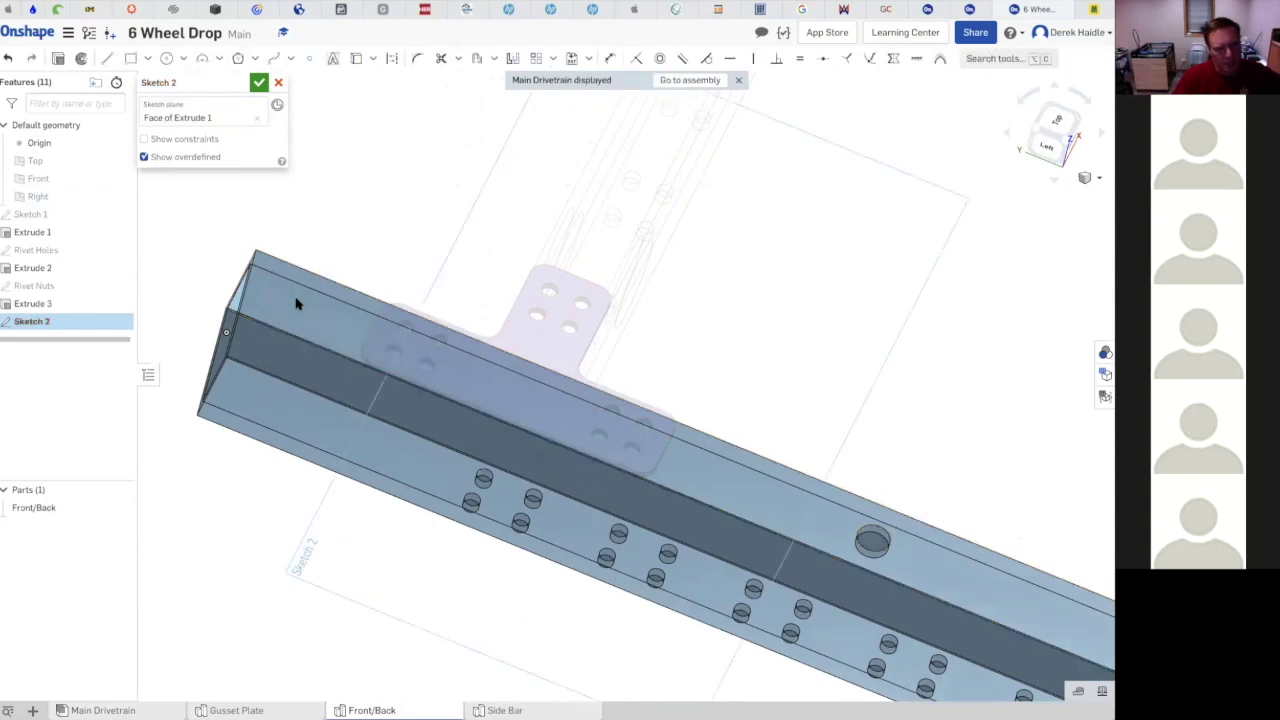
pyautogui.click(357, 59)
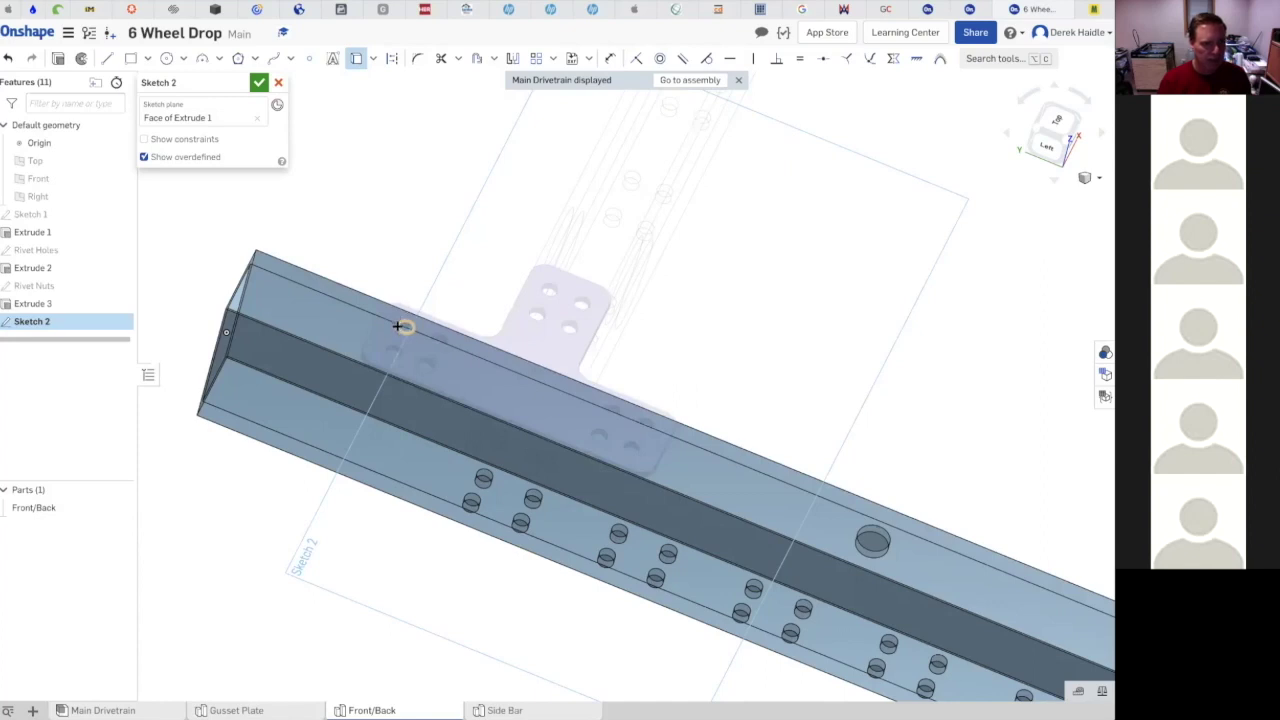
pyautogui.scroll(5, 398, 322)
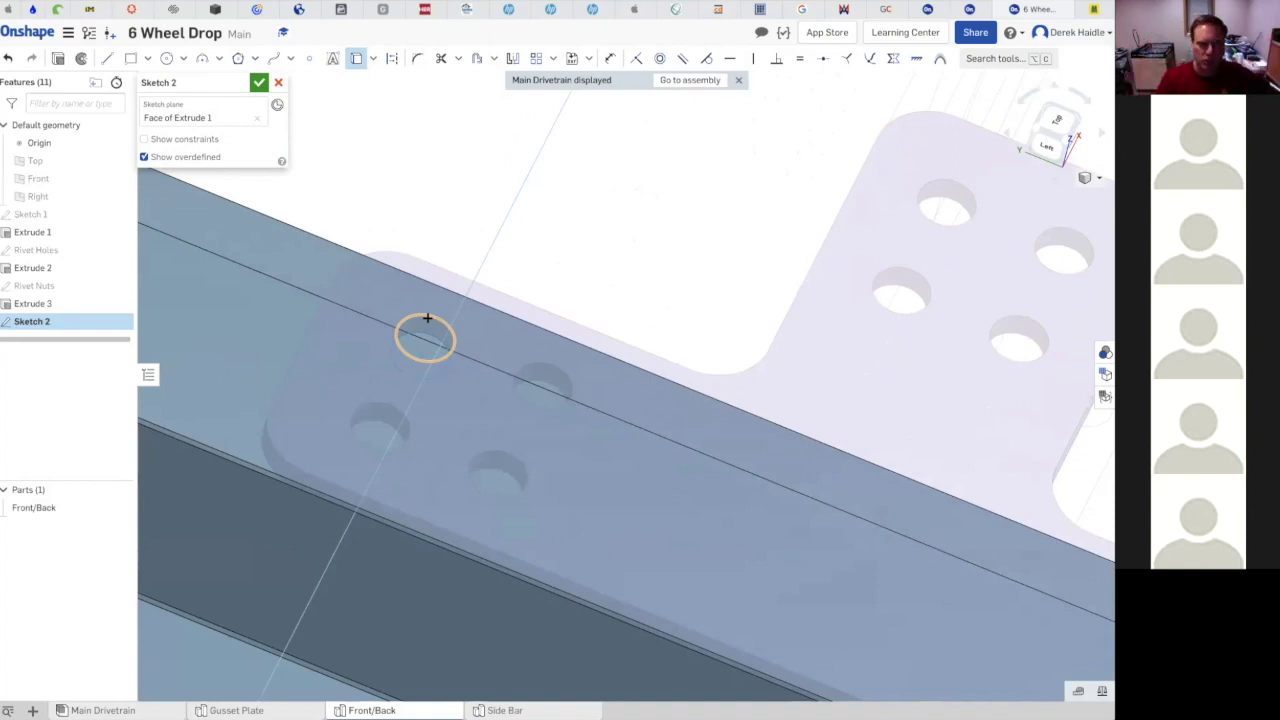
# - Project the four holes of the gusset plate's first hole pattern onto the rail face
pyautogui.click(427, 318)
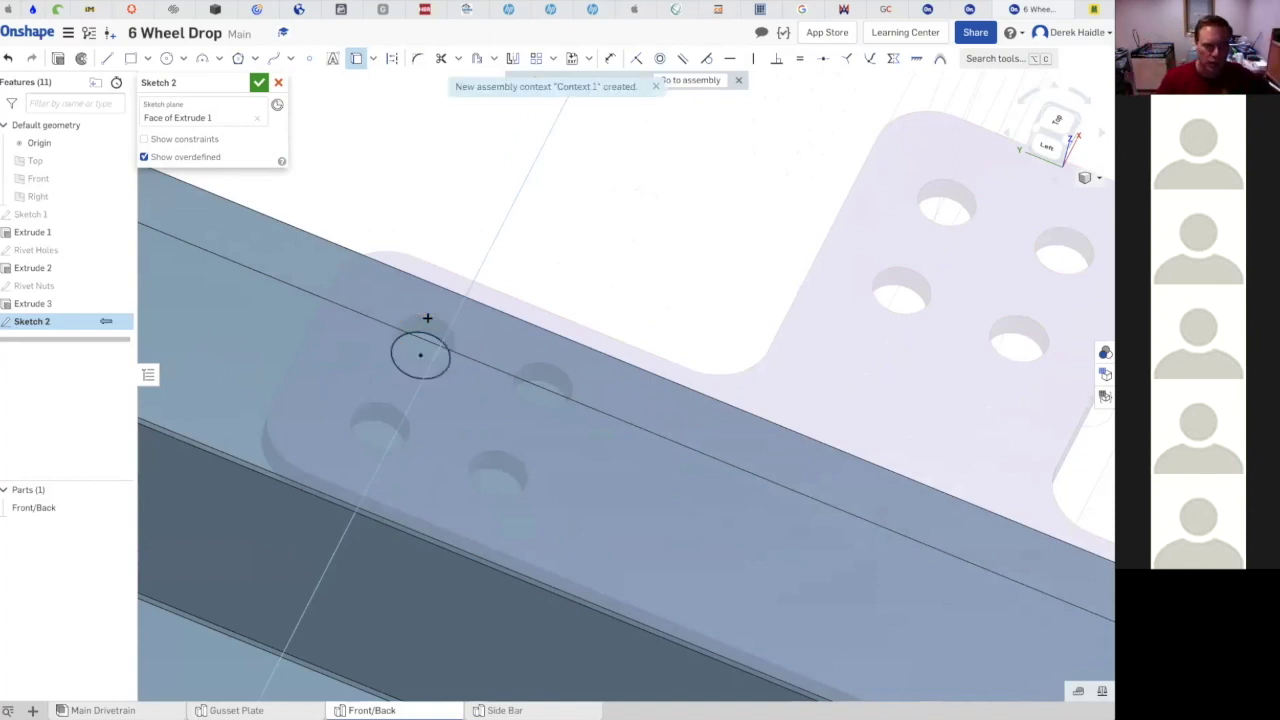
pyautogui.click(534, 362)
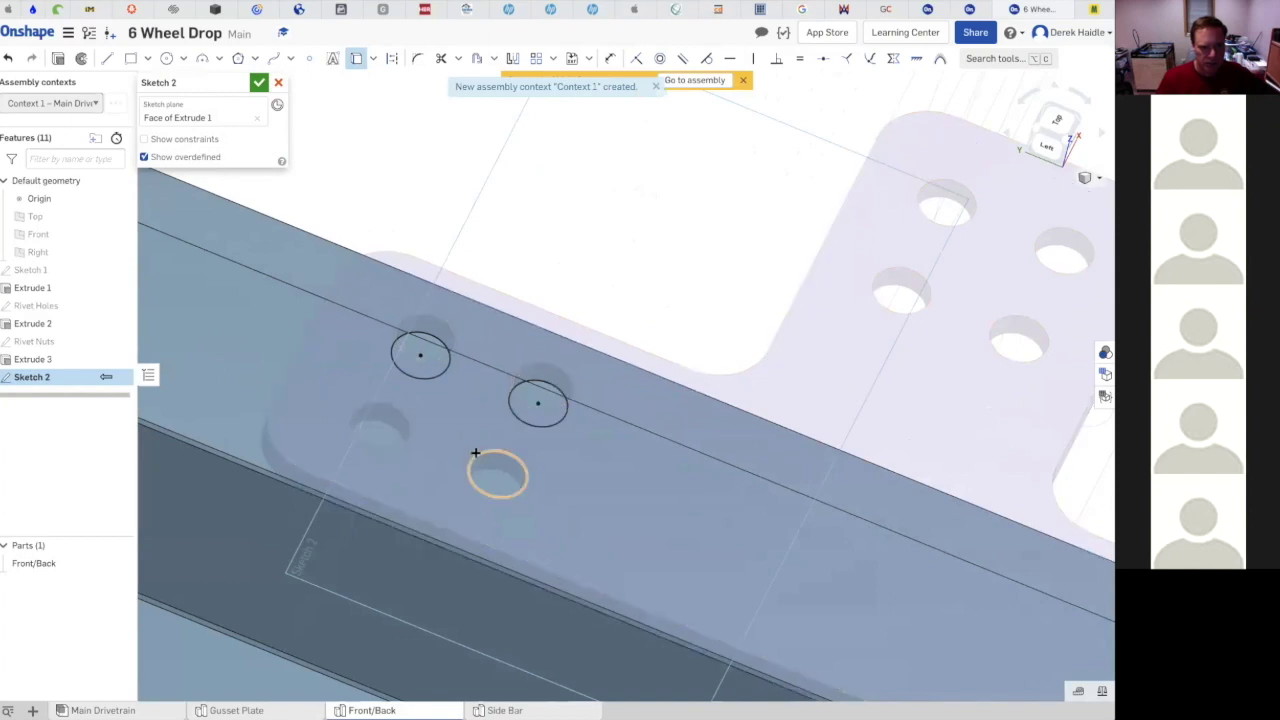
pyautogui.click(476, 454)
pyautogui.click(410, 431)
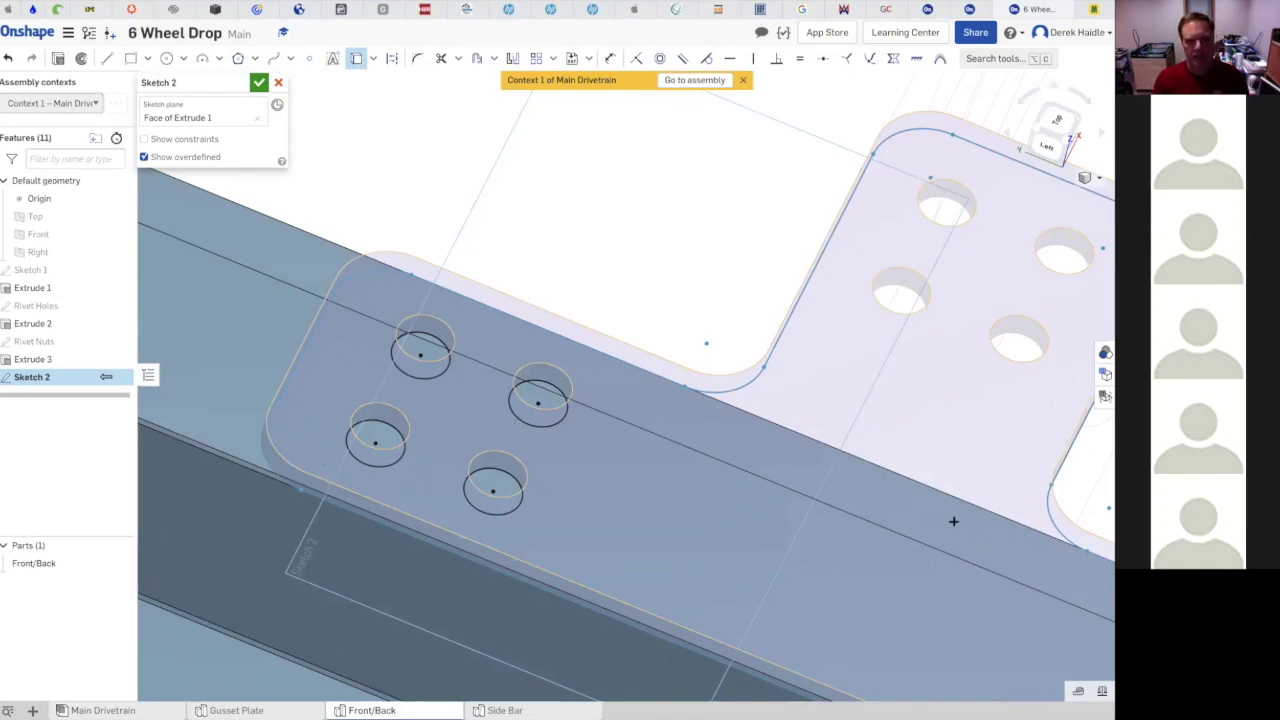
# - Project the four holes of the gusset plate's second hole pattern into Sketch 2
pyautogui.scroll(-3, 953, 521)
pyautogui.moveTo(952, 554)
pyautogui.mouseDown(button='right')
pyautogui.moveTo(843, 517)
pyautogui.moveTo(937, 537)
pyautogui.mouseUp(button='right')
pyautogui.moveTo(937, 537); pyautogui.dragTo(714, 460, button='middle')
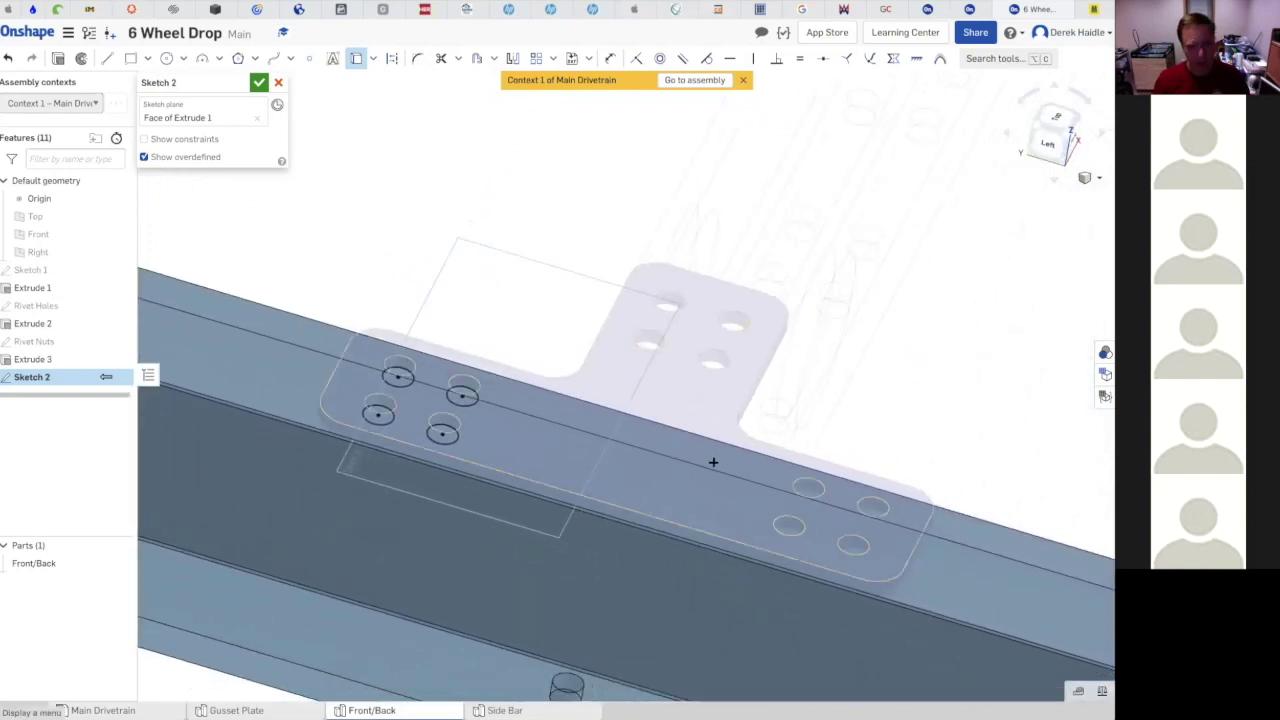
pyautogui.click(794, 485)
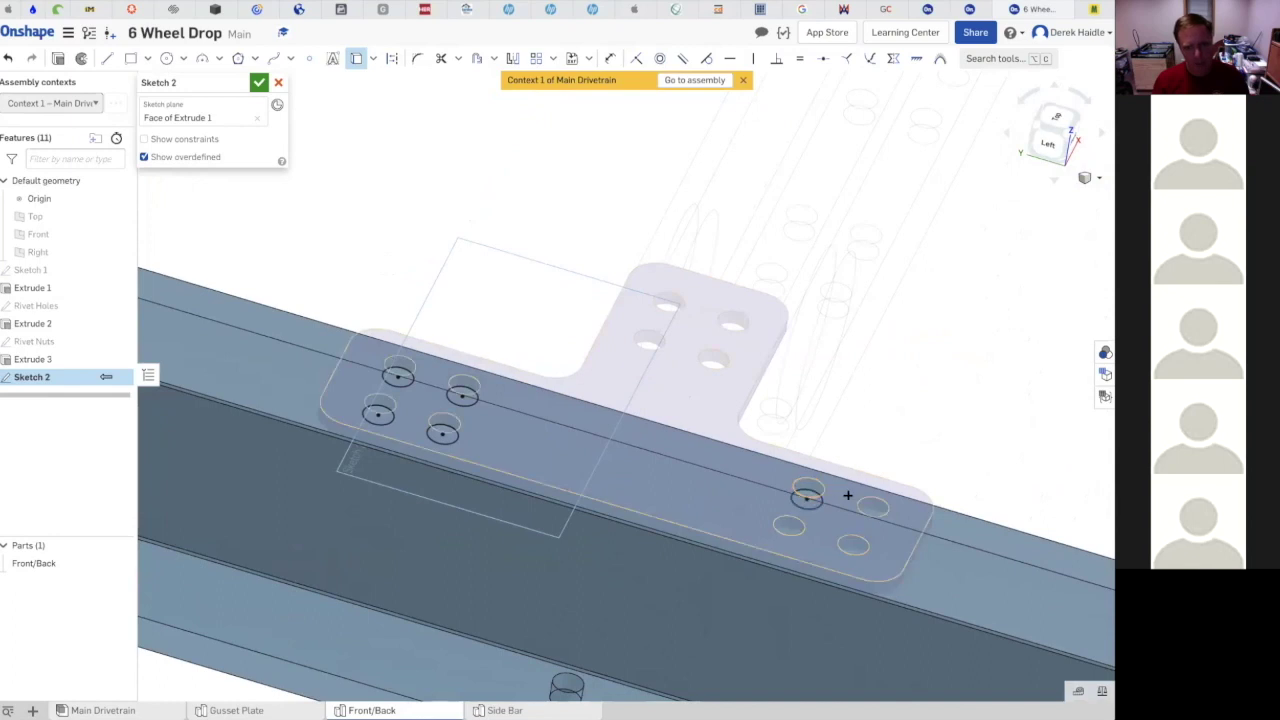
pyautogui.click(857, 502)
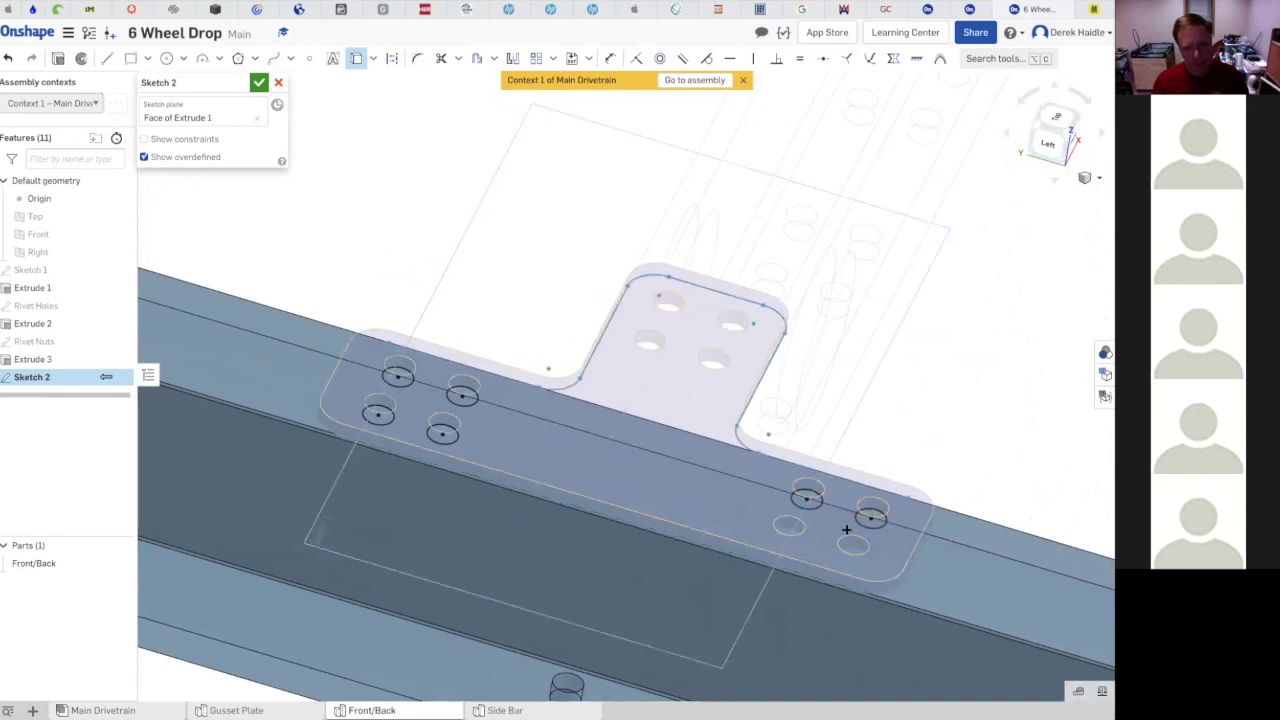
pyautogui.click(848, 537)
pyautogui.click(810, 525)
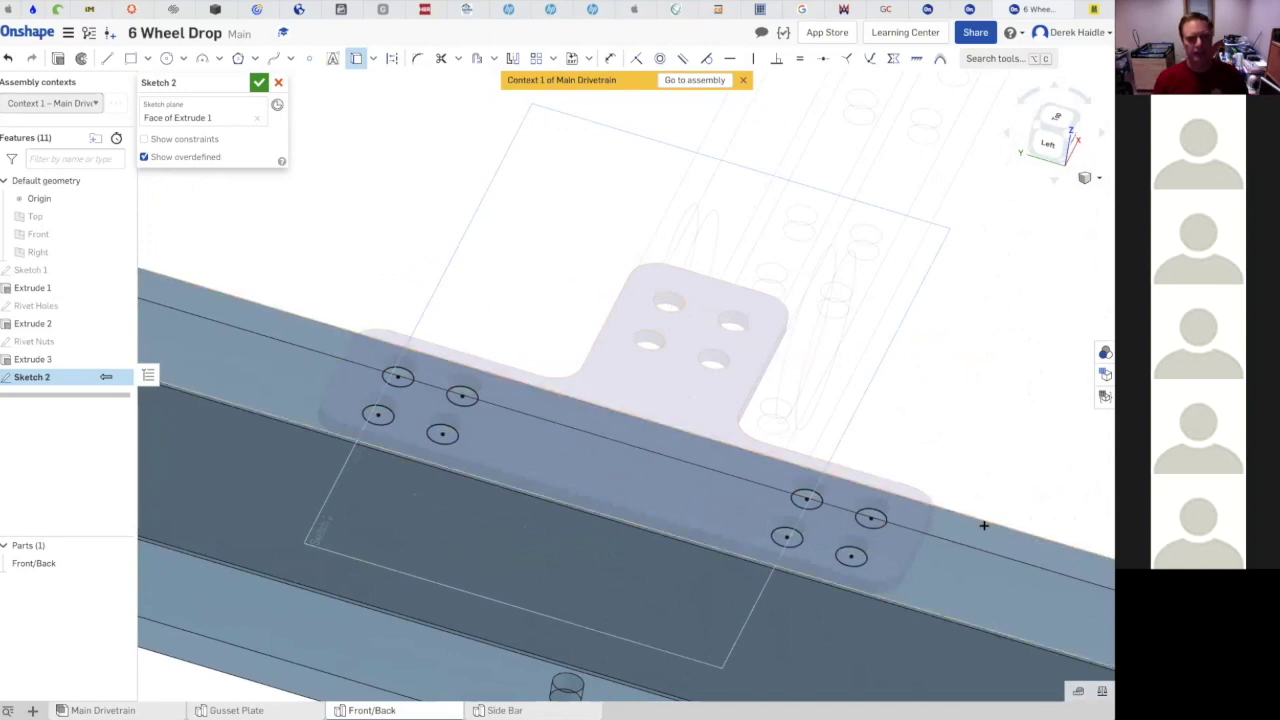
# - Project the first five rivet holes of the gusset plate at the rail's other end
pyautogui.scroll(-5, 985, 524)
pyautogui.moveTo(984, 525); pyautogui.dragTo(909, 457, button='middle')
pyautogui.moveTo(828, 443); pyautogui.dragTo(606, 400, button='middle')
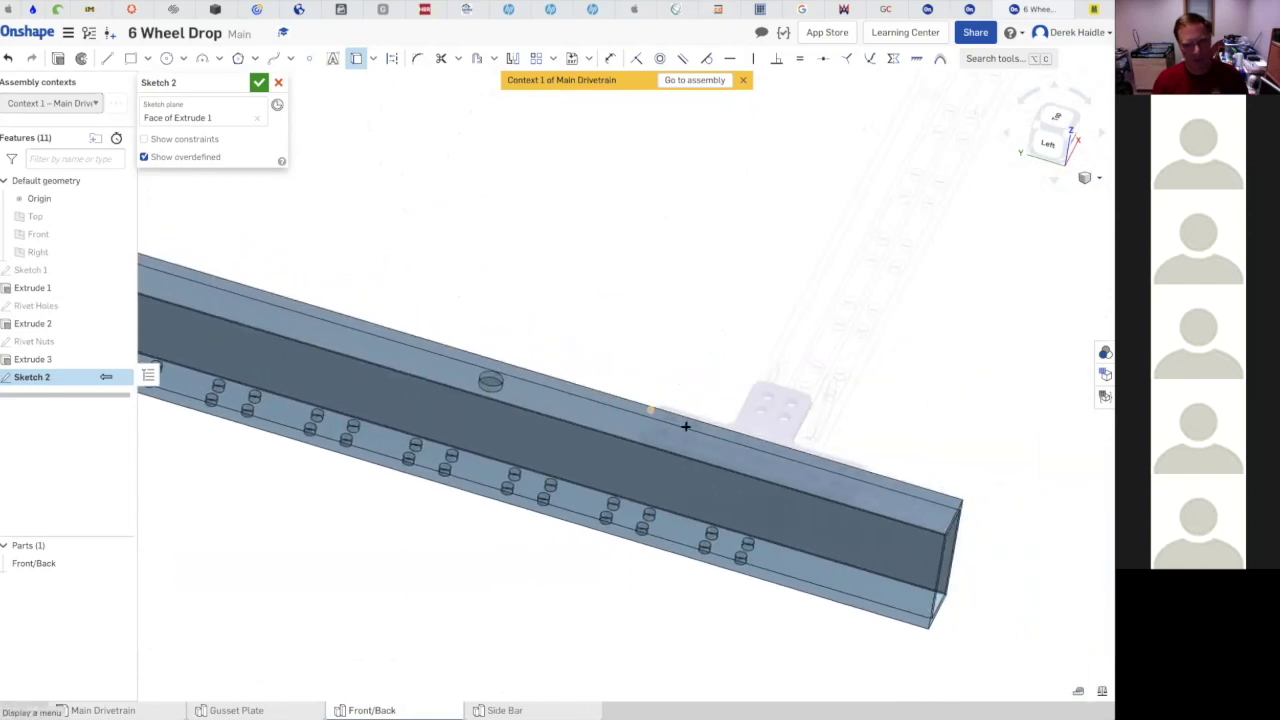
pyautogui.scroll(3, 686, 430)
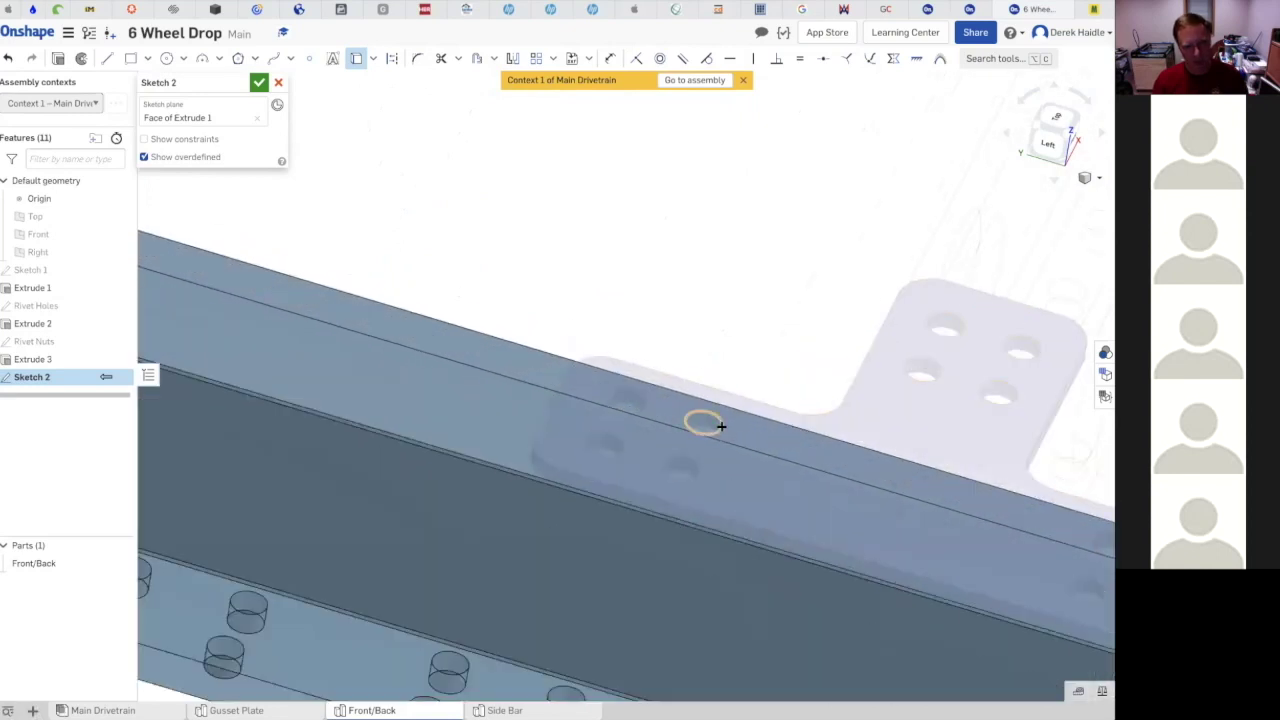
pyautogui.click(676, 418)
pyautogui.click(630, 412)
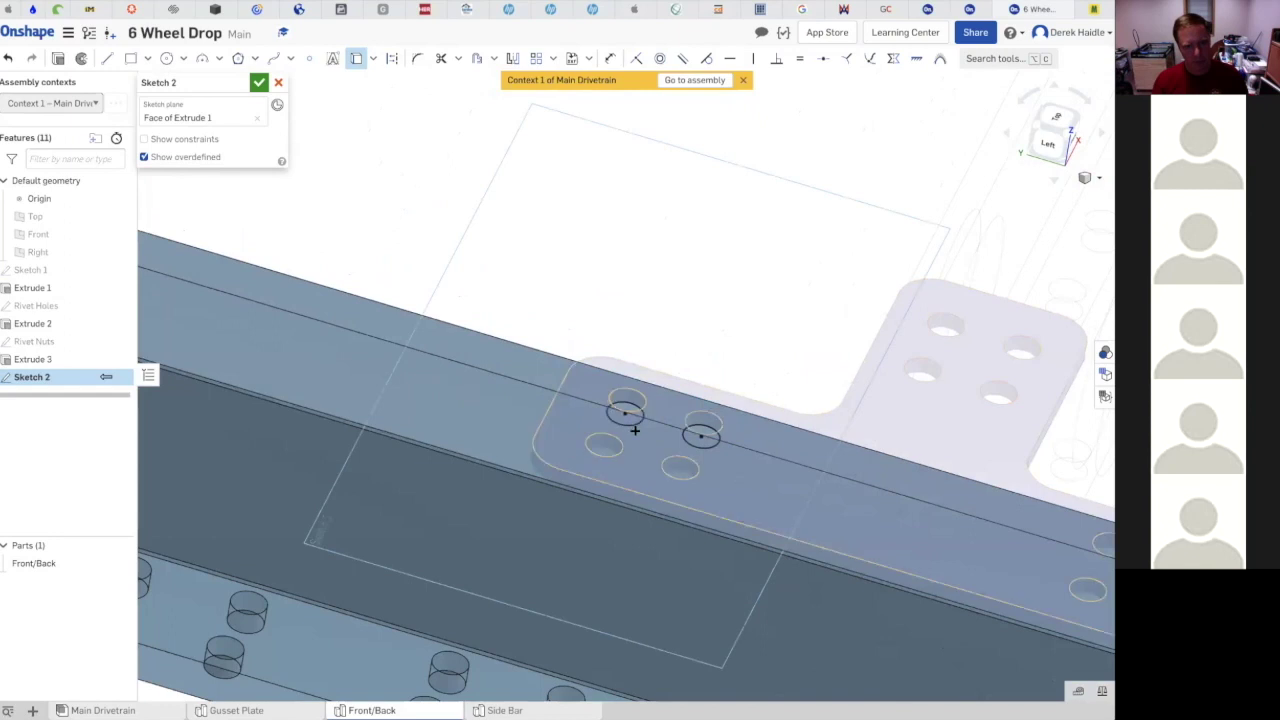
pyautogui.click(629, 445)
pyautogui.click(621, 451)
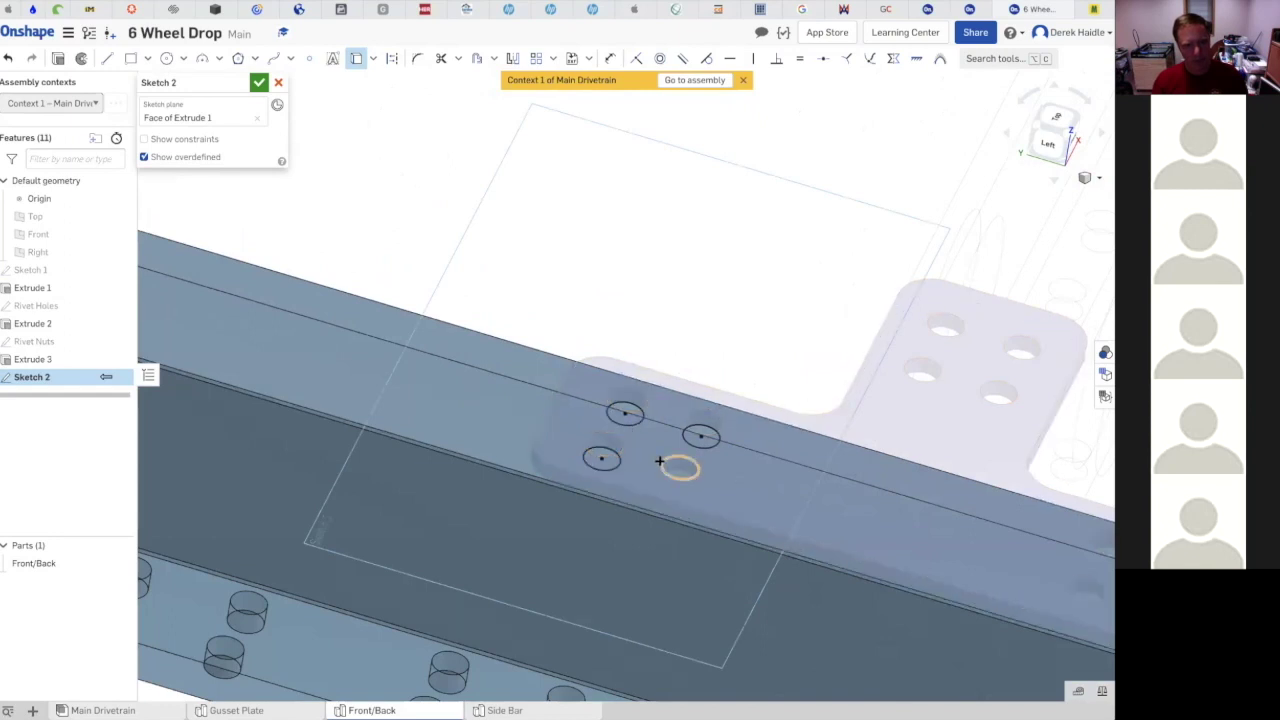
pyautogui.click(680, 468)
# - Project the remaining holes of the far-end gusset plate into Sketch 2
pyautogui.moveTo(986, 531)
pyautogui.mouseDown(button='middle')
pyautogui.moveTo(737, 460)
pyautogui.moveTo(706, 437)
pyautogui.mouseUp(button='middle')
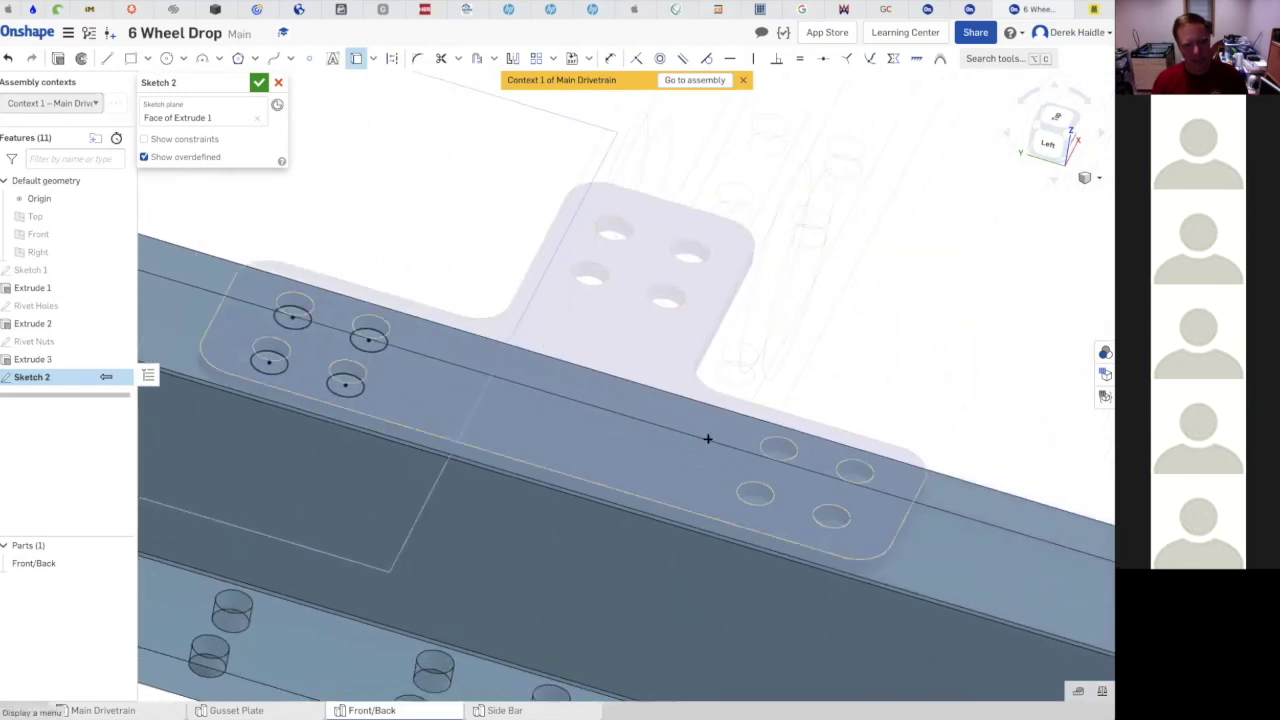
pyautogui.click(770, 457)
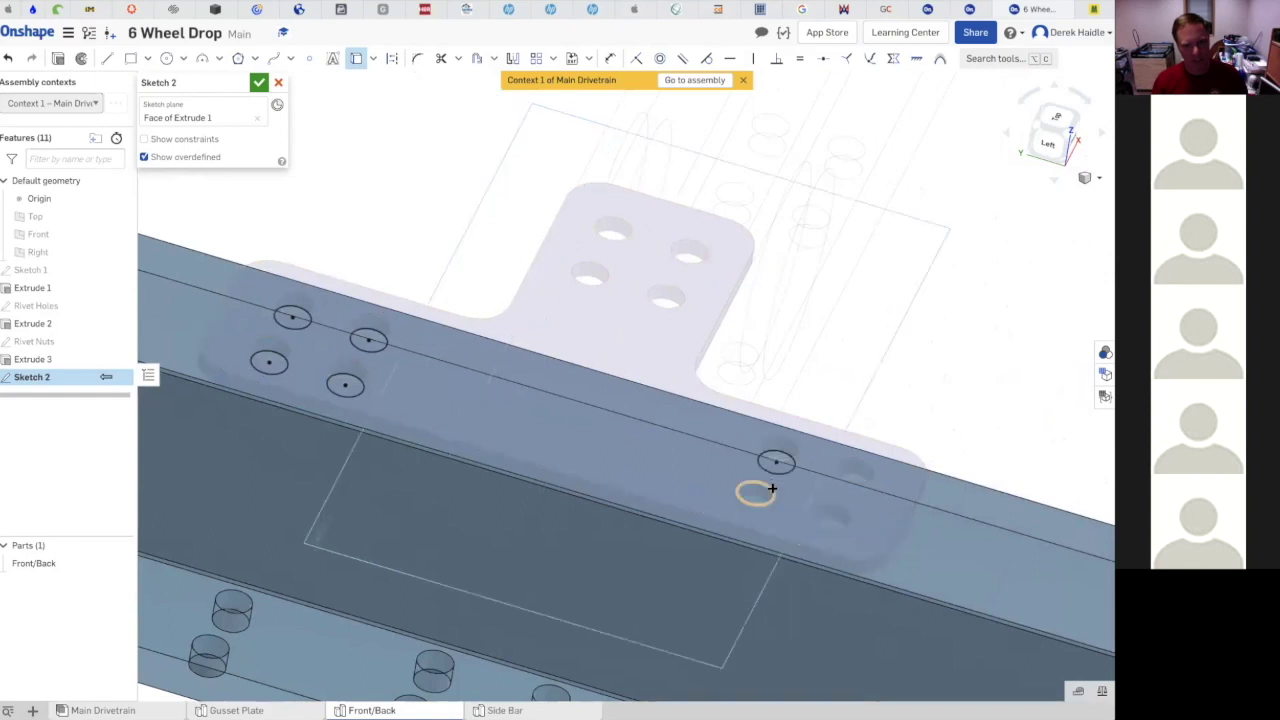
pyautogui.click(749, 500)
pyautogui.click(845, 479)
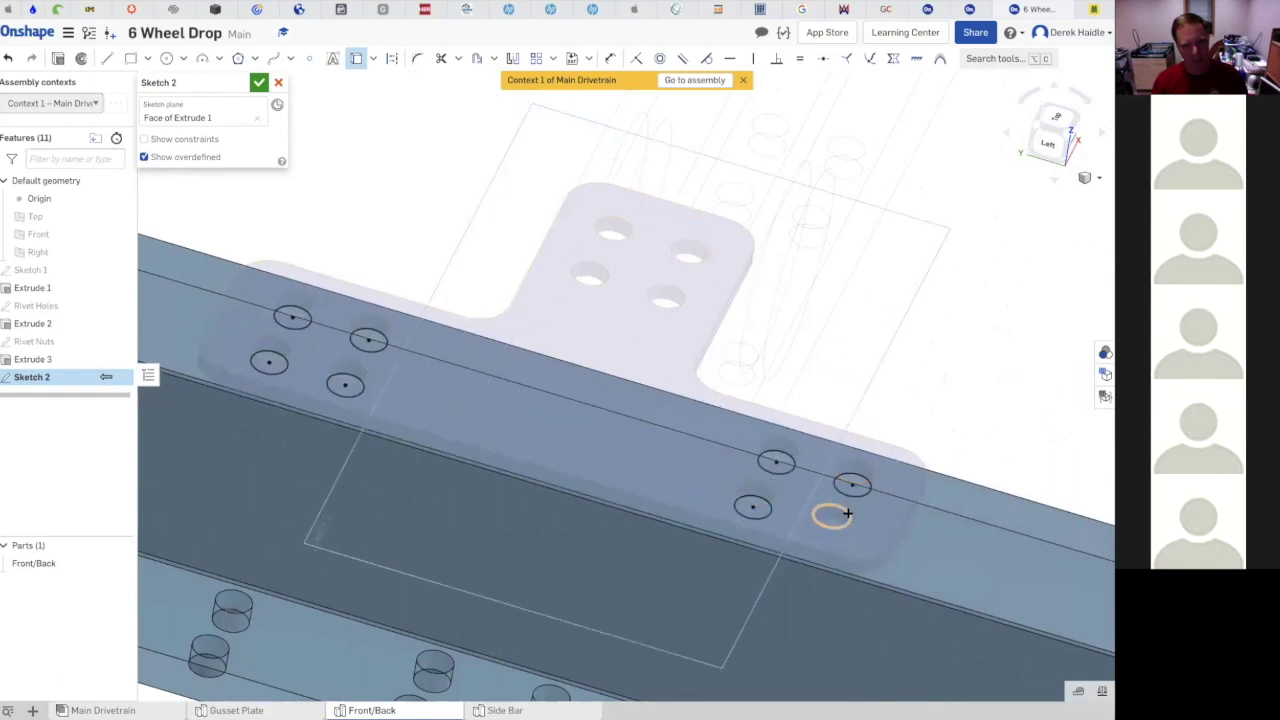
pyautogui.click(846, 514)
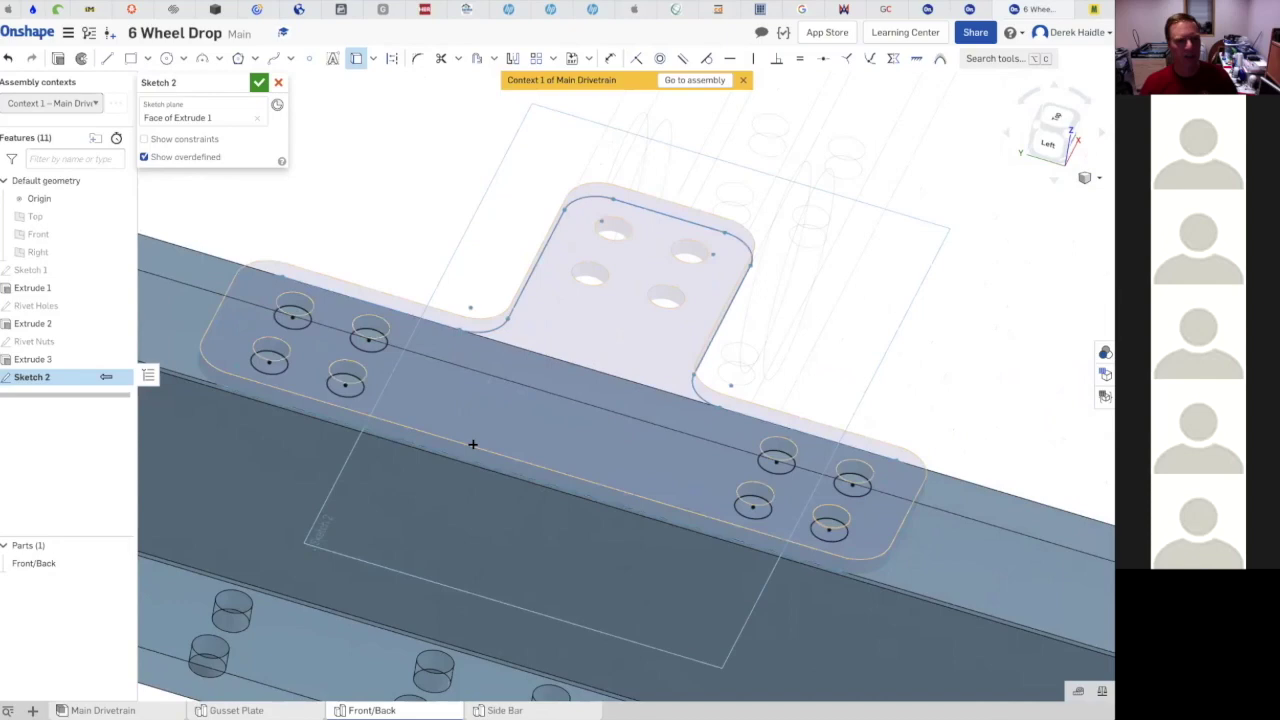
# - Orbit the view to check the projected holes along the whole beam
pyautogui.moveTo(422, 443)
pyautogui.mouseDown(button='right')
pyautogui.moveTo(463, 406)
pyautogui.moveTo(954, 451)
pyautogui.mouseUp(button='right')
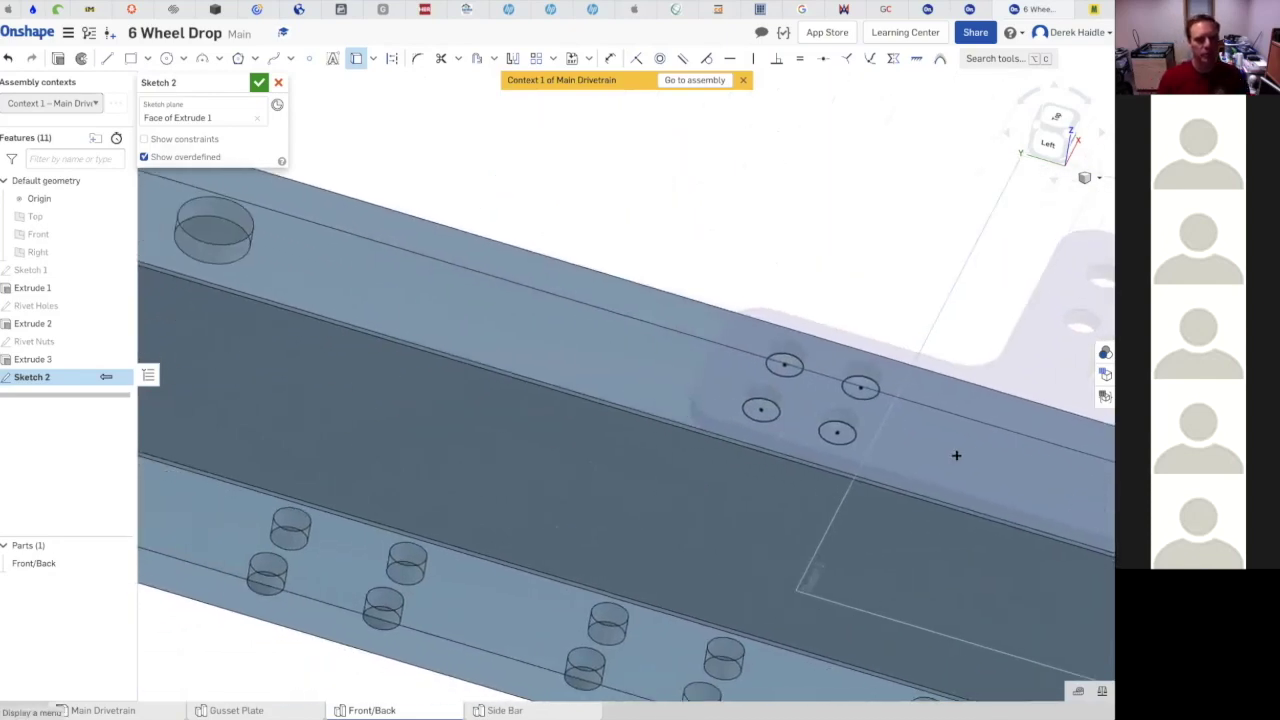
pyautogui.rightClick(955, 457)
pyautogui.click(674, 206)
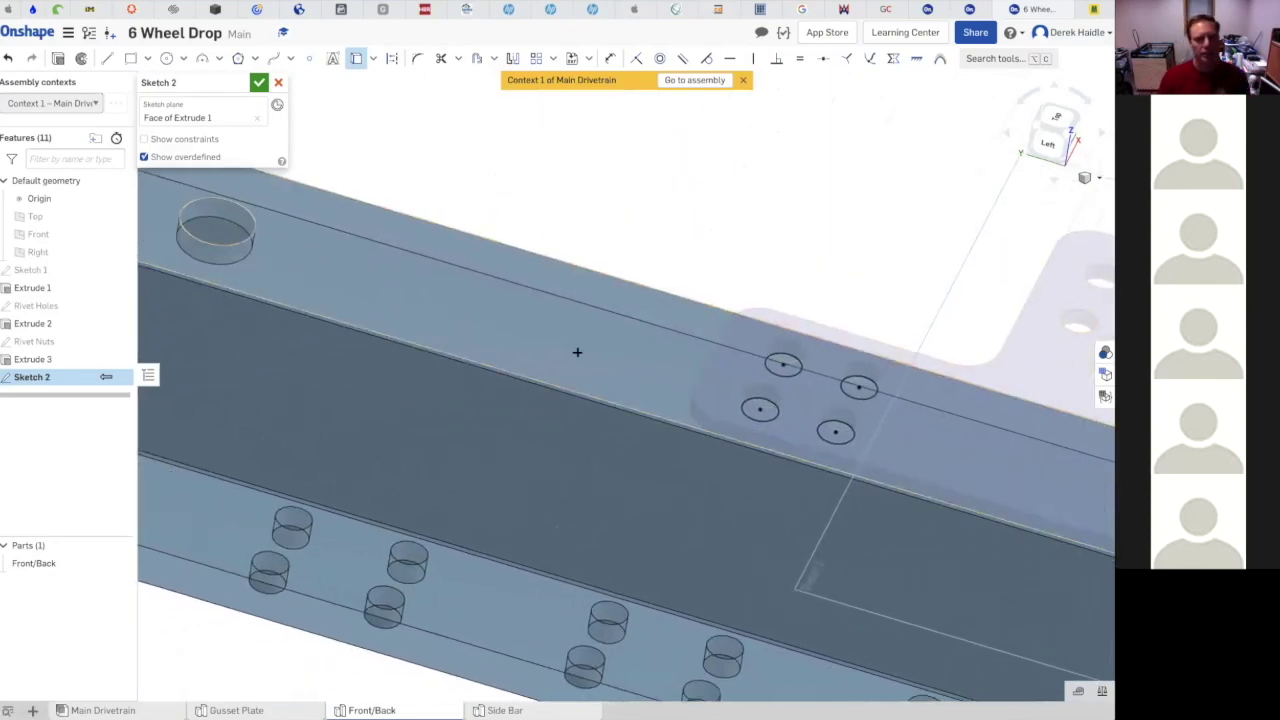
pyautogui.scroll(-5, 577, 351)
pyautogui.moveTo(577, 352); pyautogui.dragTo(721, 446, button='right')
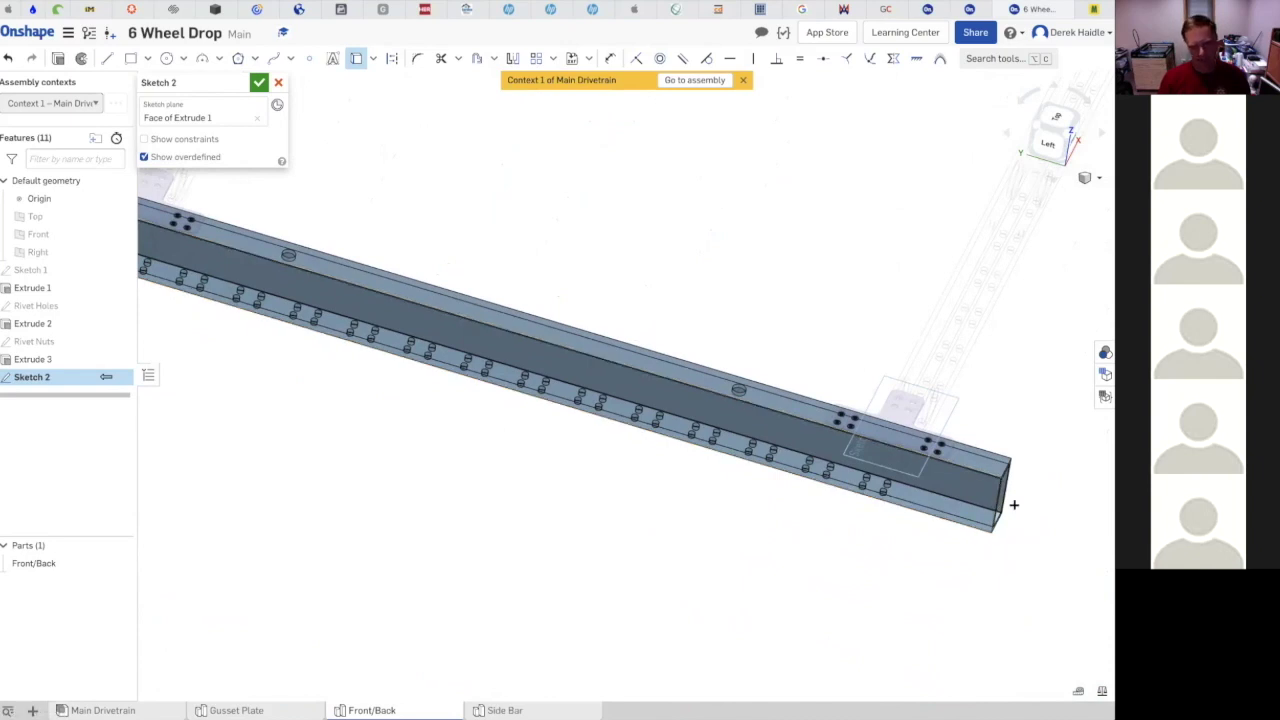
# - Rename Sketch 2 to 'Rivet holes for gusset' and accept the sketch
pyautogui.click(225, 84)
pyautogui.write('Rivet holes')
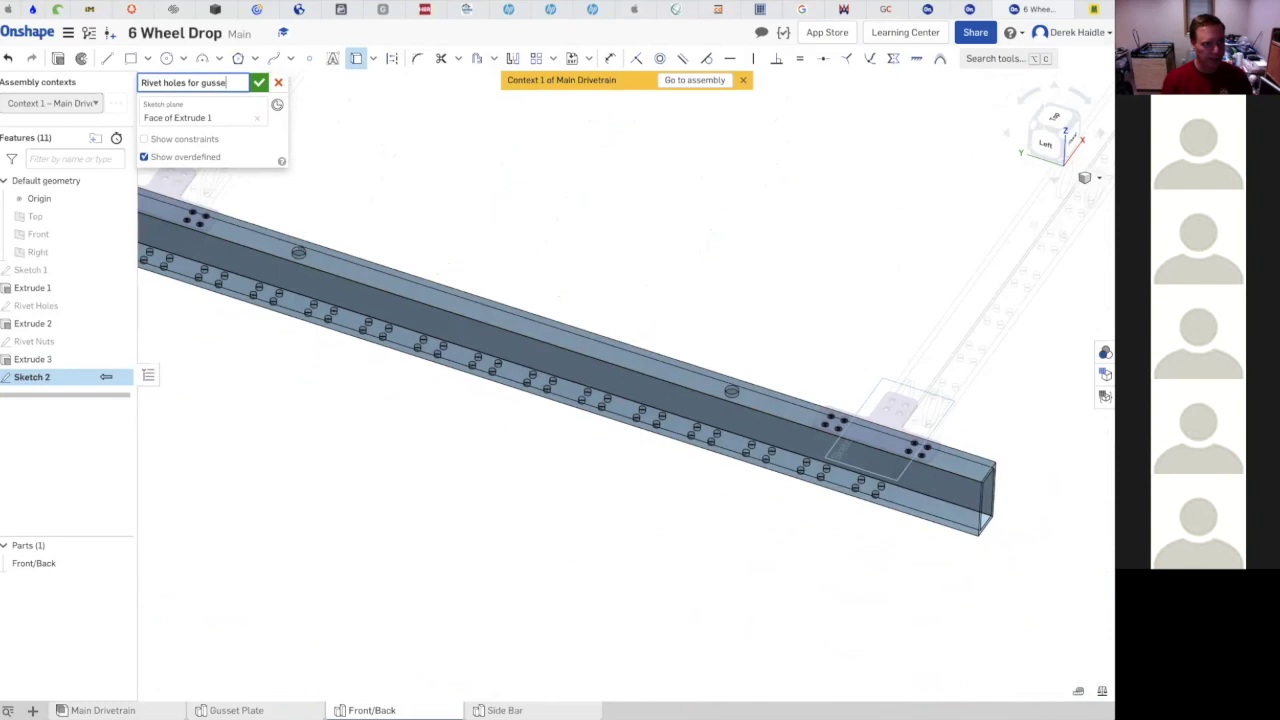
pyautogui.press('Return')
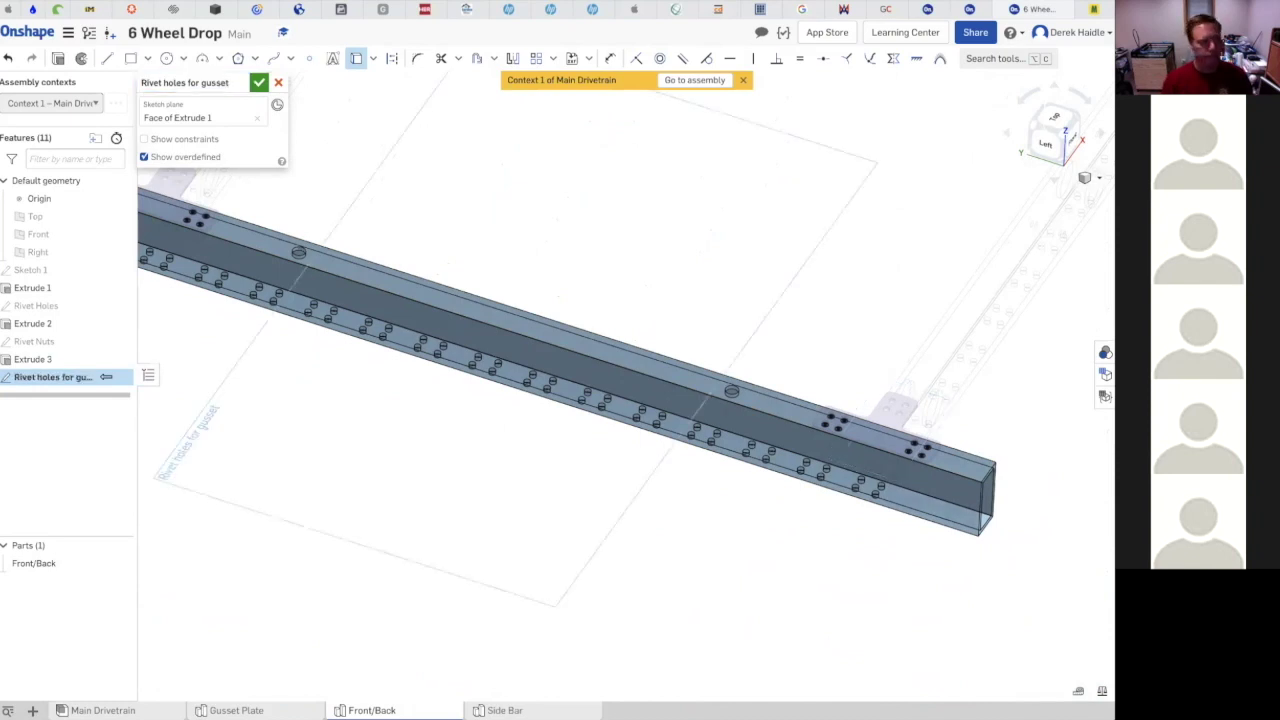
pyautogui.click(259, 82)
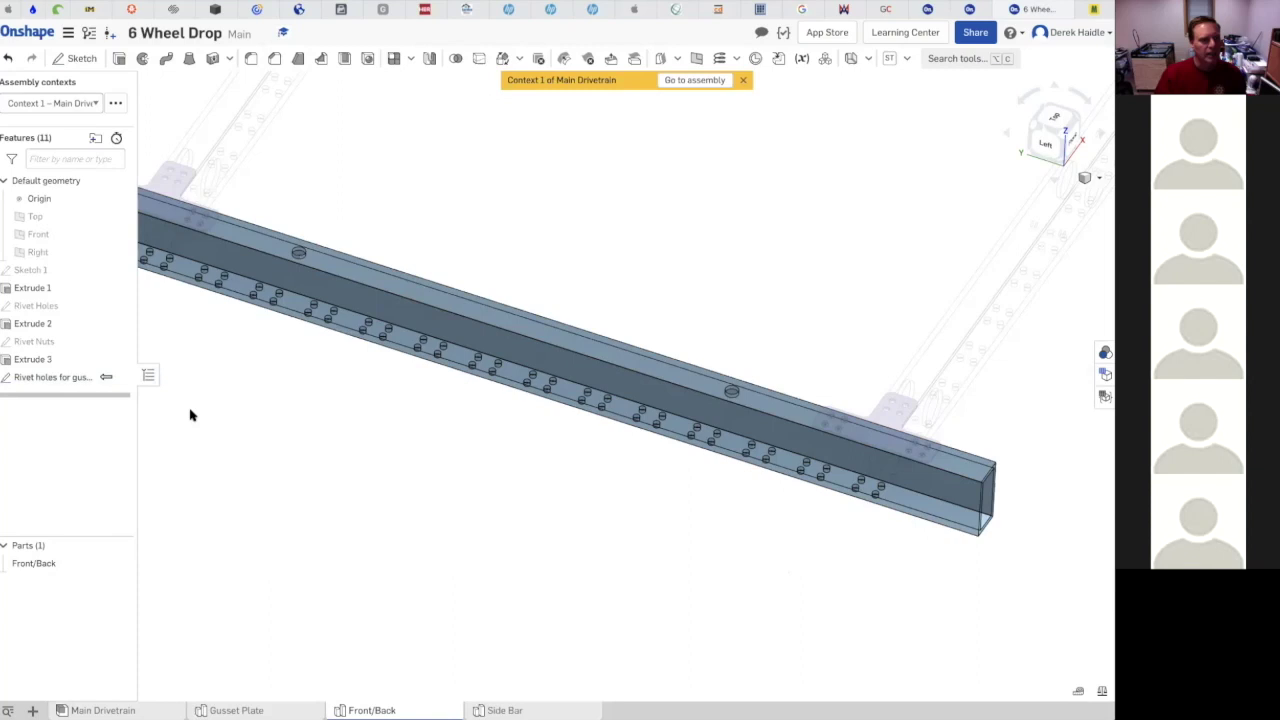
# - Extrude the rivet-hole sketch as a Remove cut, ending Up to face at the beam's face
pyautogui.click(46, 376)
pyautogui.click(120, 60)
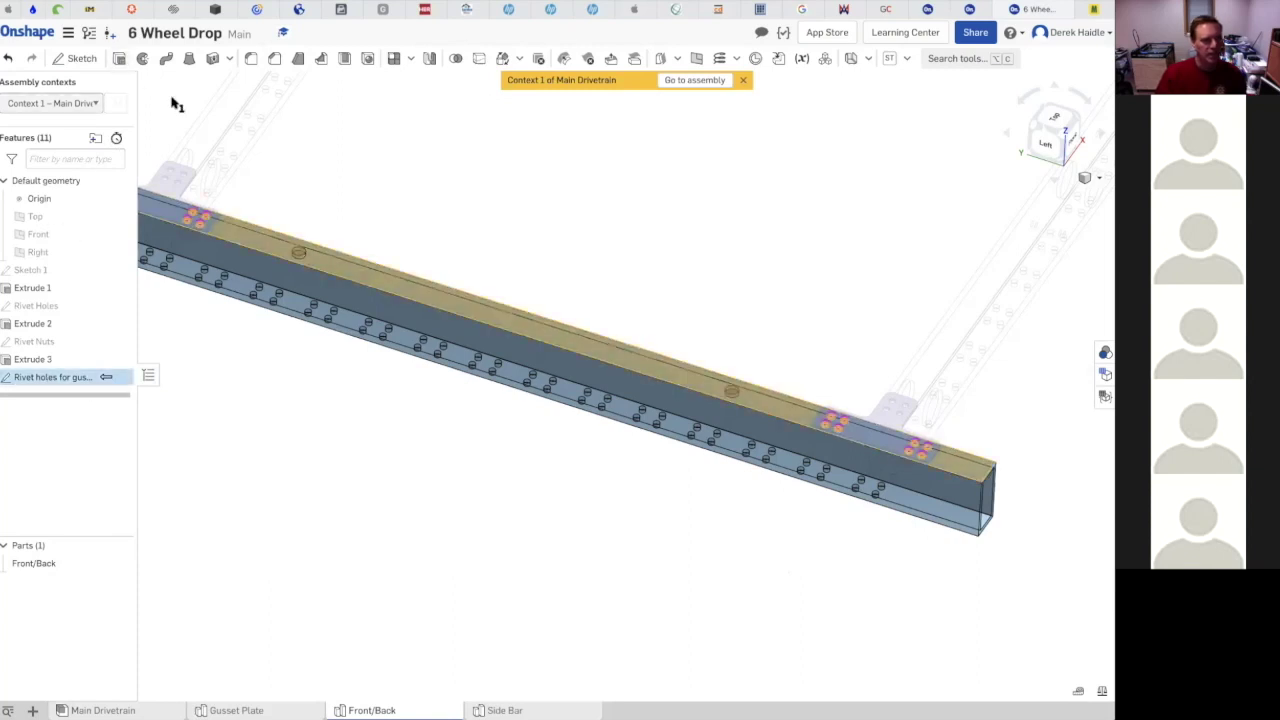
pyautogui.click(212, 119)
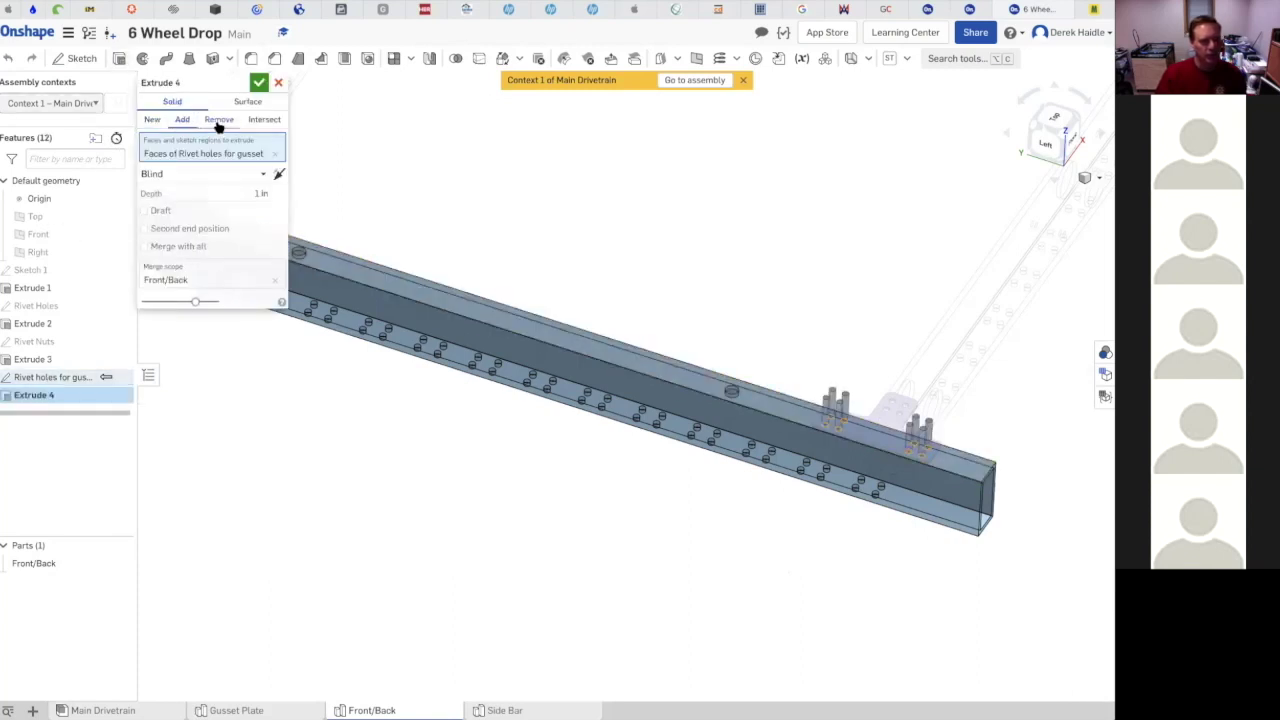
pyautogui.click(261, 175)
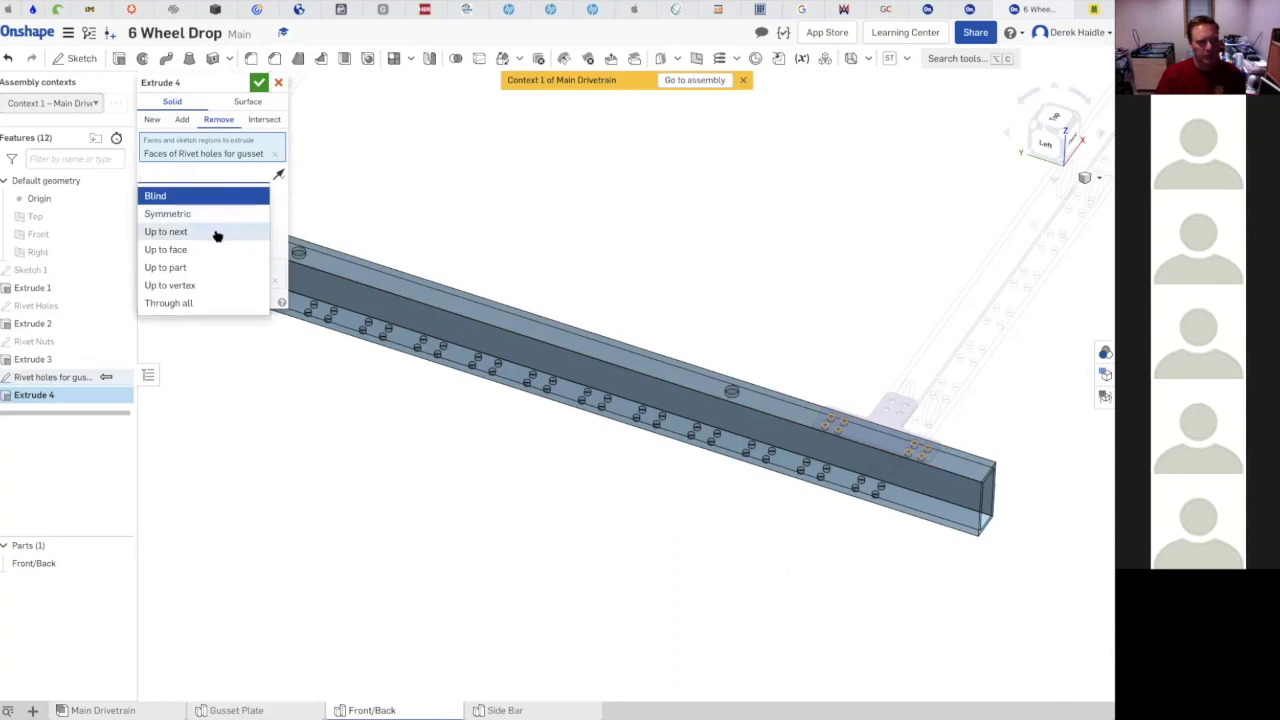
pyautogui.click(214, 250)
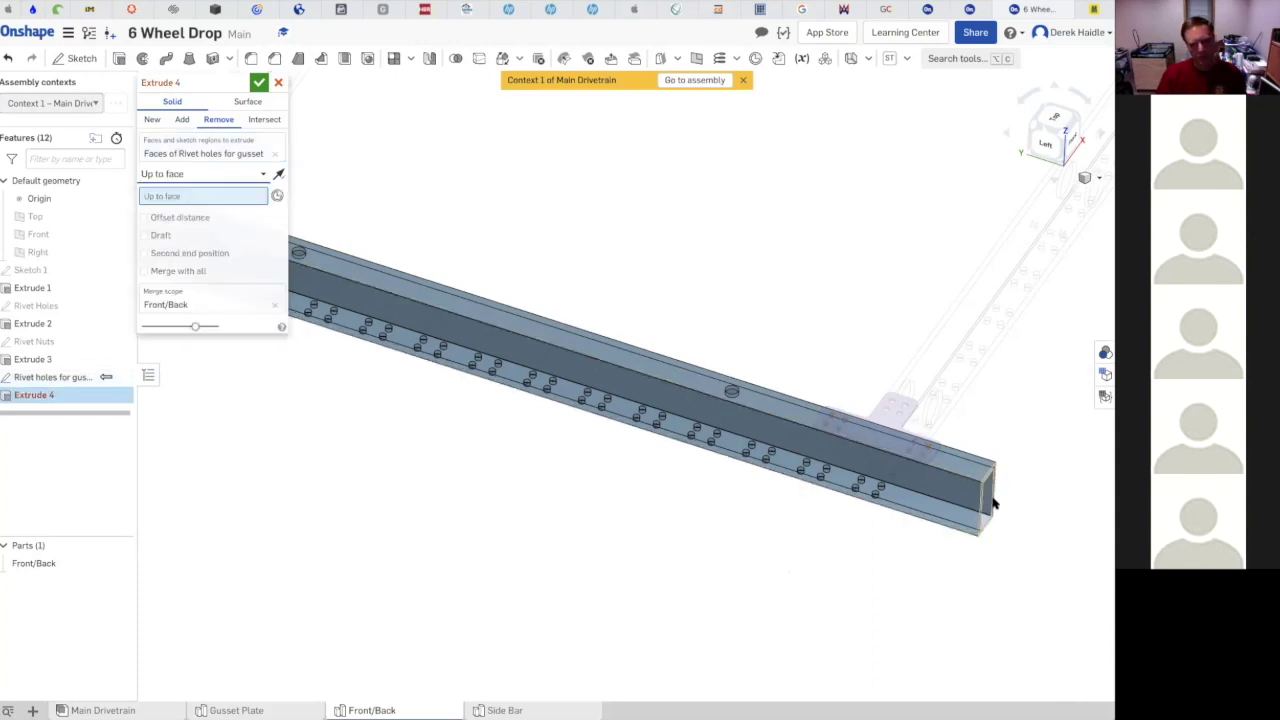
pyautogui.moveTo(994, 506); pyautogui.dragTo(911, 449, button='right')
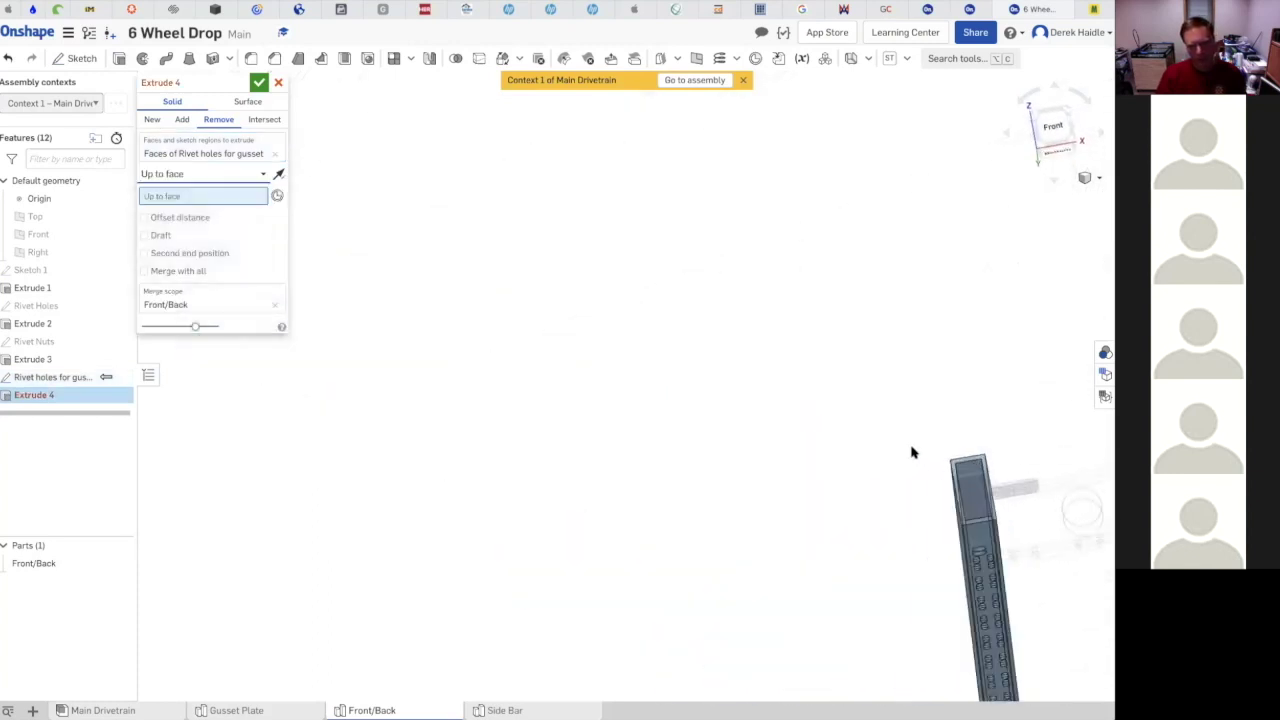
pyautogui.click(975, 485)
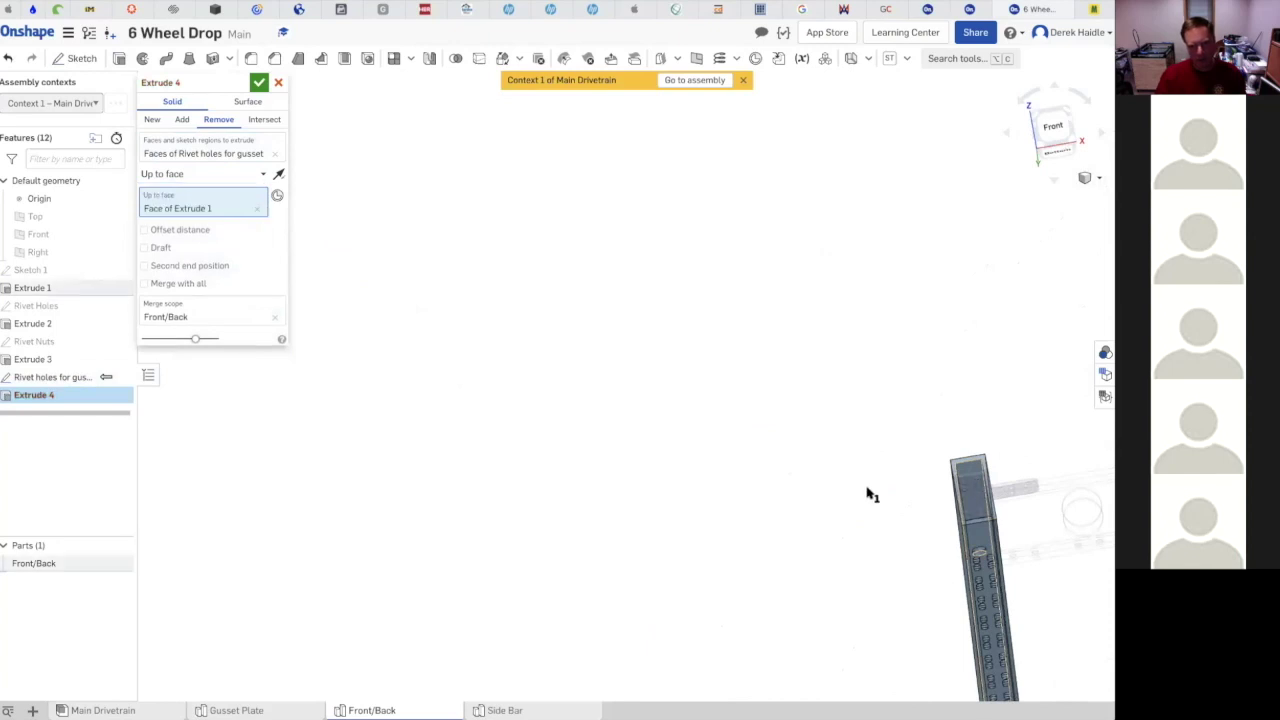
pyautogui.moveTo(869, 494); pyautogui.dragTo(931, 543, button='right')
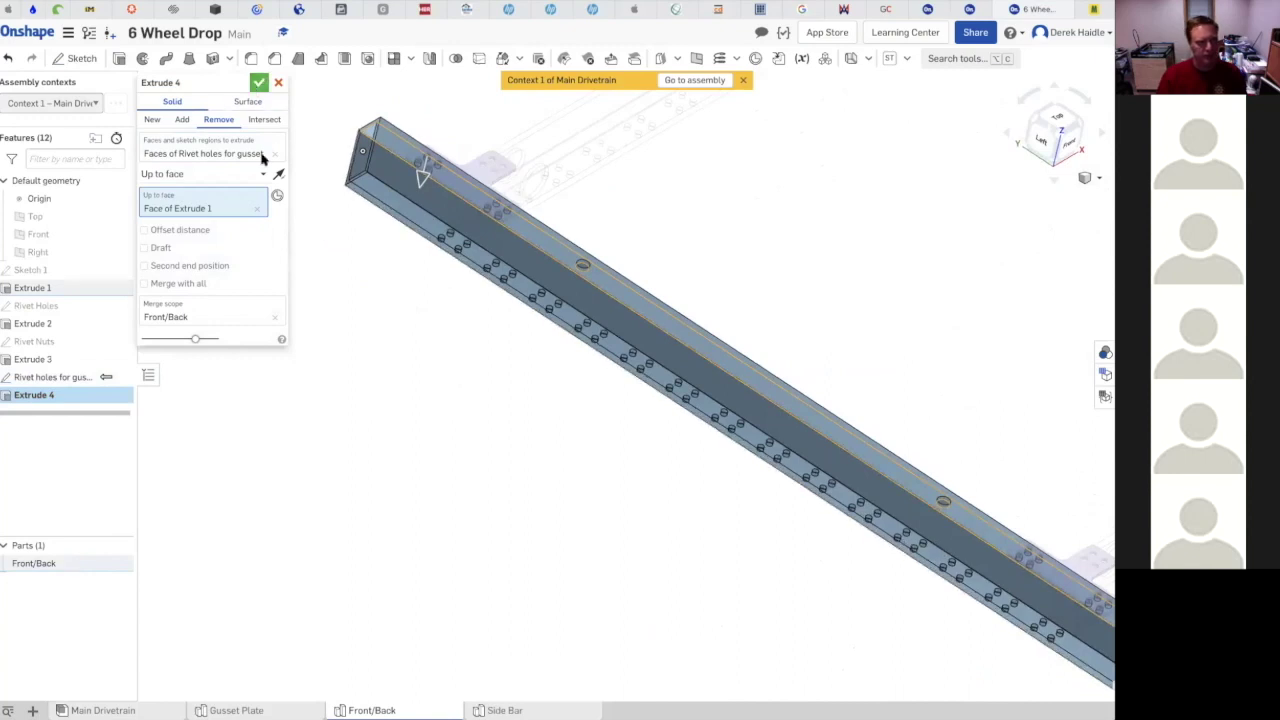
pyautogui.press('Return')
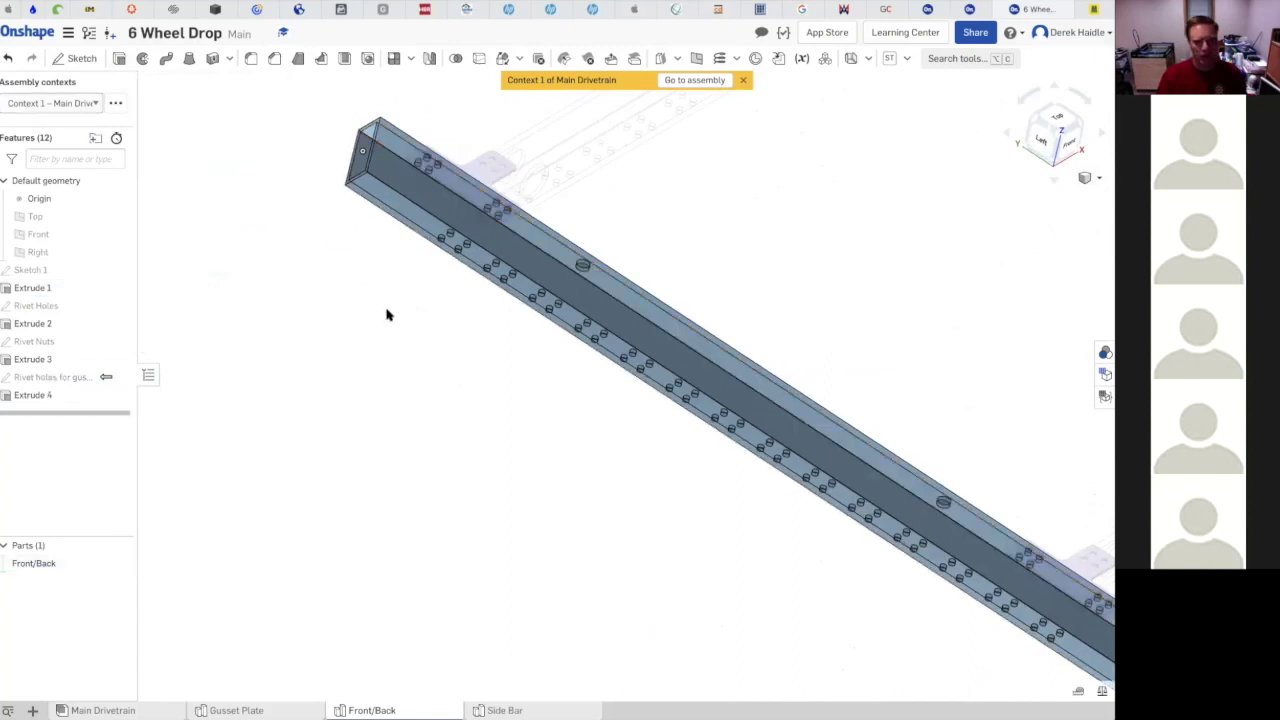
pyautogui.moveTo(867, 297); pyautogui.dragTo(640, 432, button='middle')
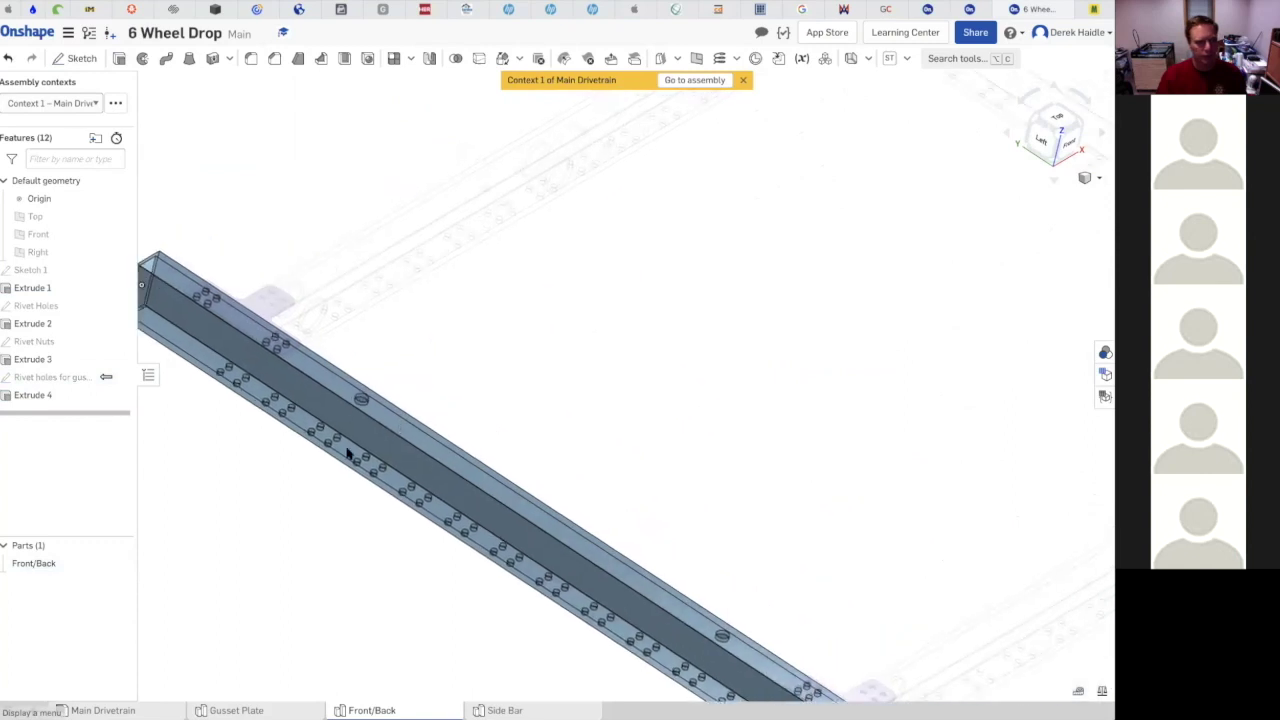
# - Return to Main Drivetrain, look over the whole frame, and select Side Bar <2>
pyautogui.click(693, 80)
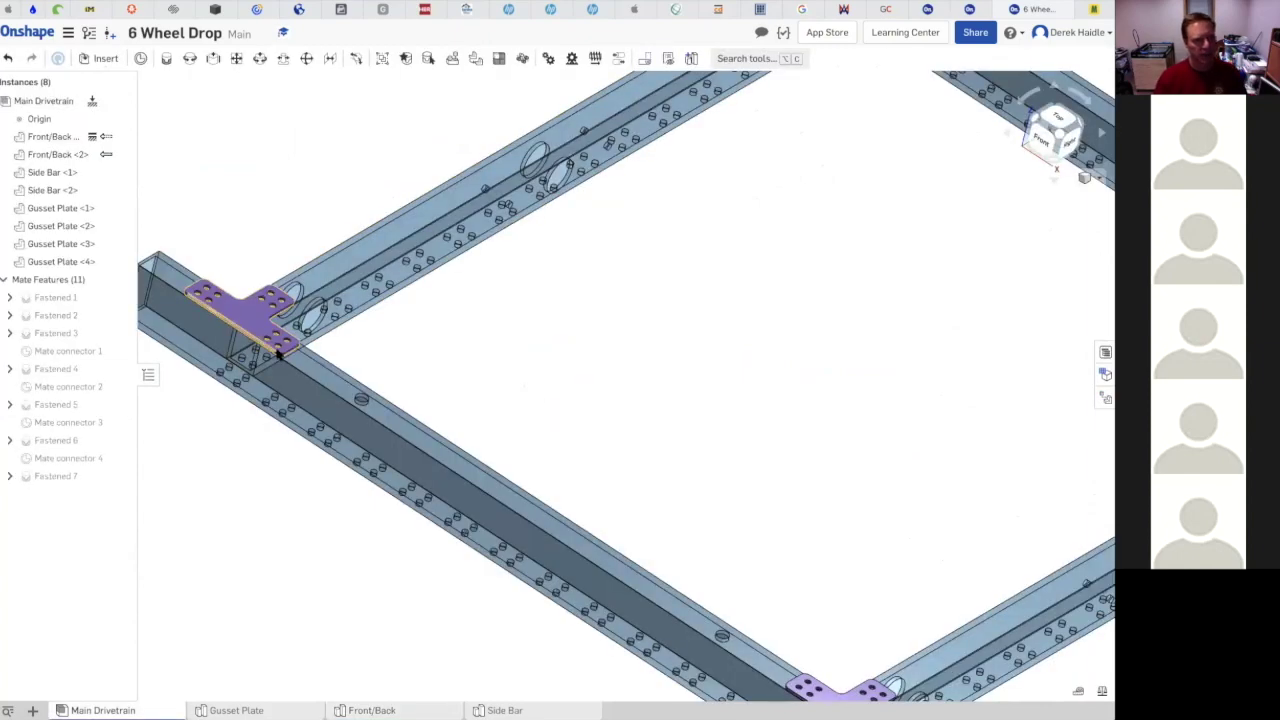
pyautogui.moveTo(262, 352)
pyautogui.mouseDown(button='right')
pyautogui.moveTo(308, 373)
pyautogui.moveTo(340, 356)
pyautogui.moveTo(272, 360)
pyautogui.moveTo(291, 386)
pyautogui.moveTo(274, 419)
pyautogui.mouseUp(button='right')
pyautogui.scroll(5, 265, 350)
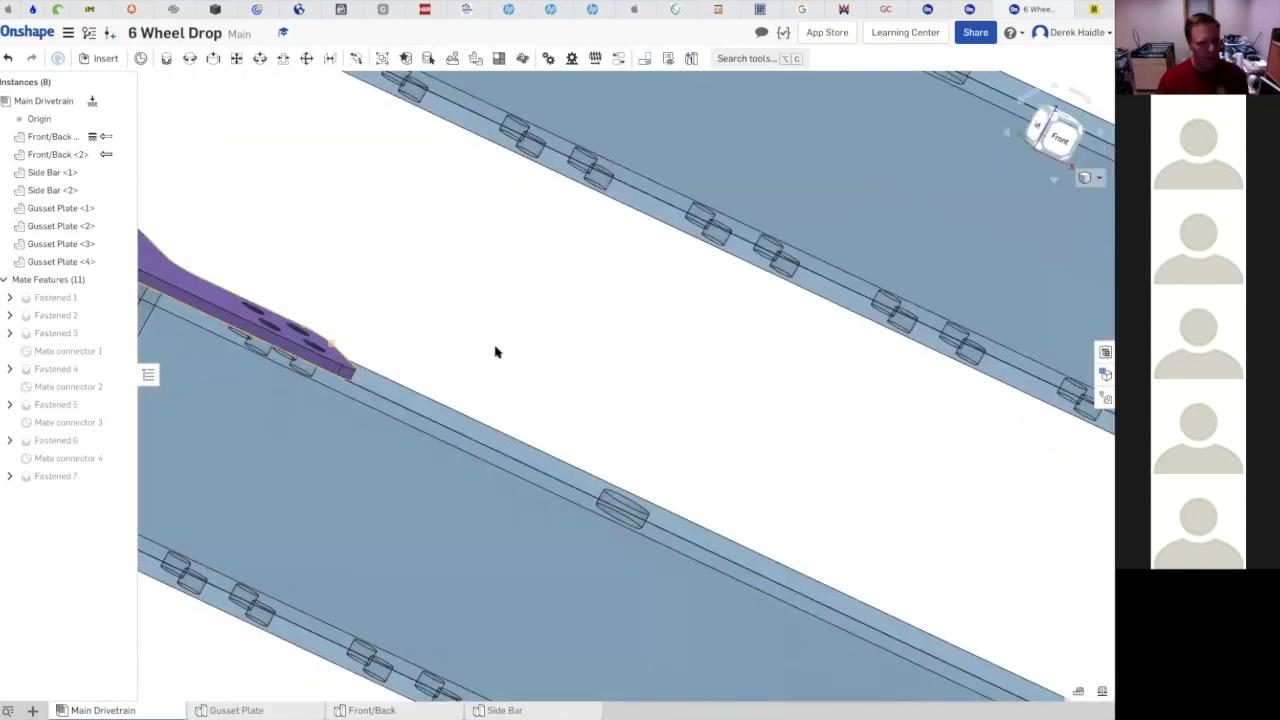
pyautogui.scroll(-6, 633, 424)
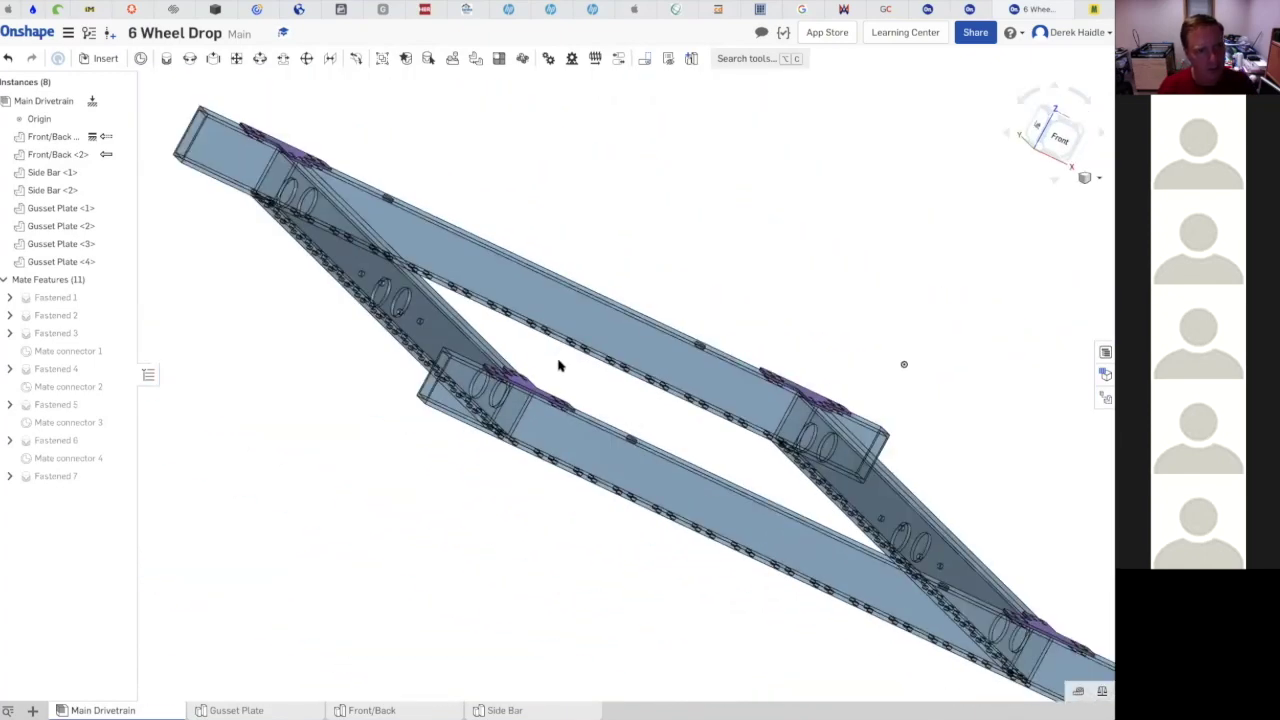
pyautogui.moveTo(560, 366); pyautogui.dragTo(343, 366, button='right')
pyautogui.click(341, 406)
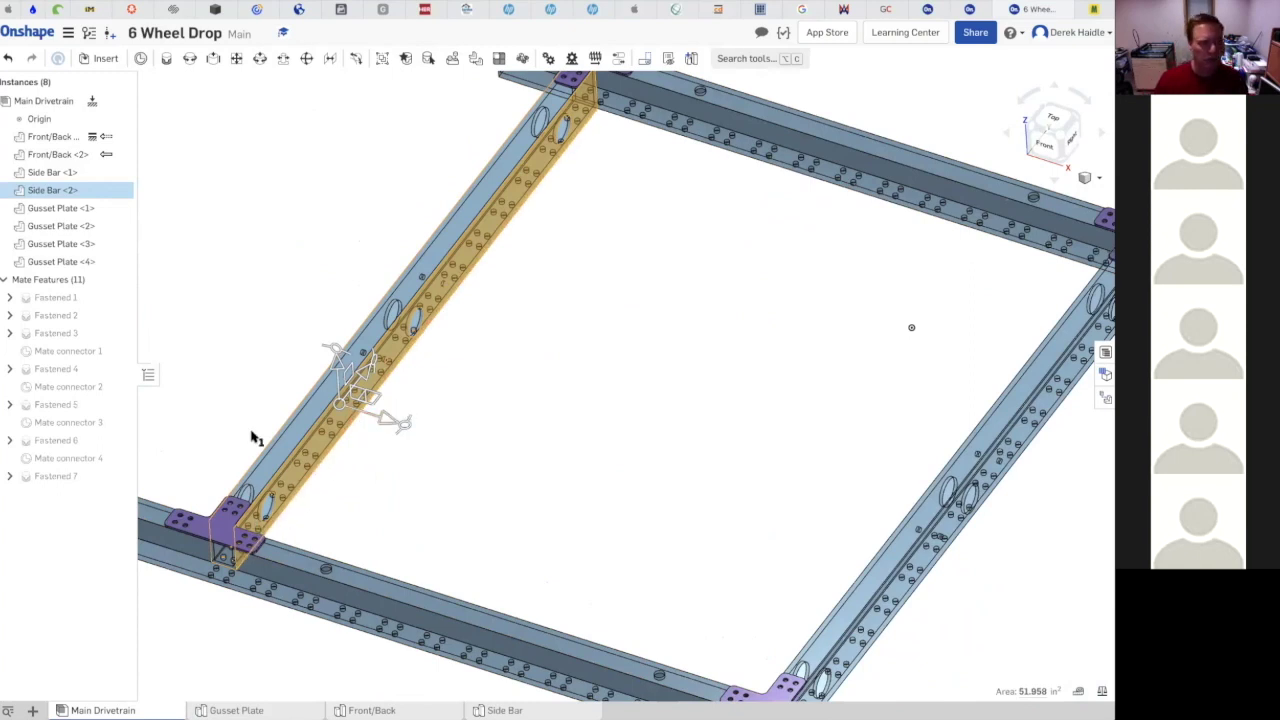
# - Open Side Bar <2> with Edit in context
pyautogui.rightClick(102, 196)
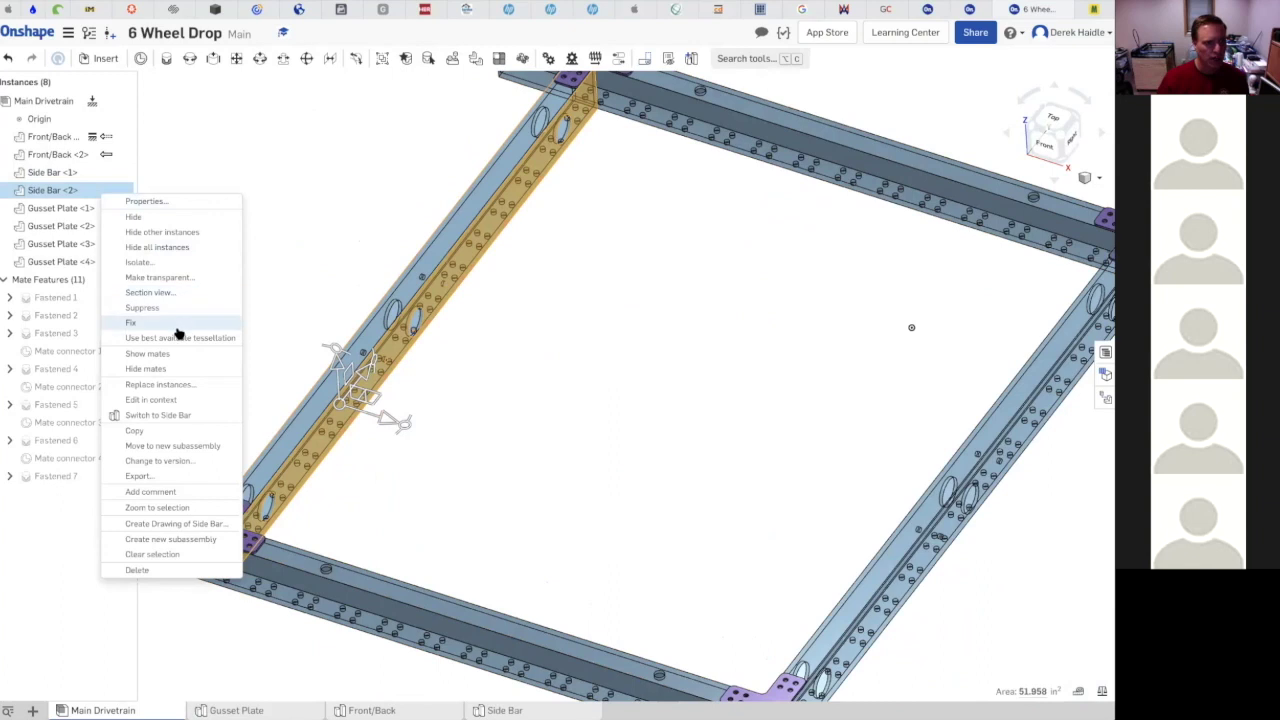
pyautogui.click(172, 400)
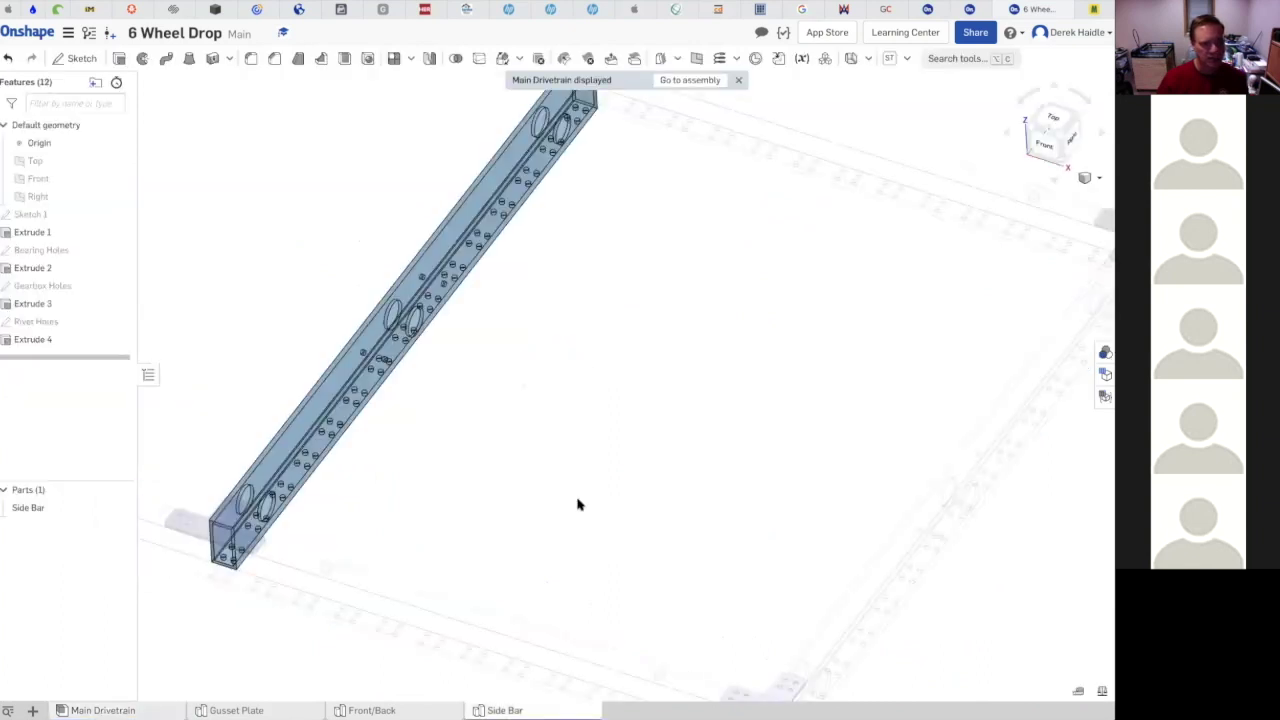
# - Start a sketch on the side bar's face and activate the Use (project) tool
pyautogui.click(70, 58)
pyautogui.click(267, 465)
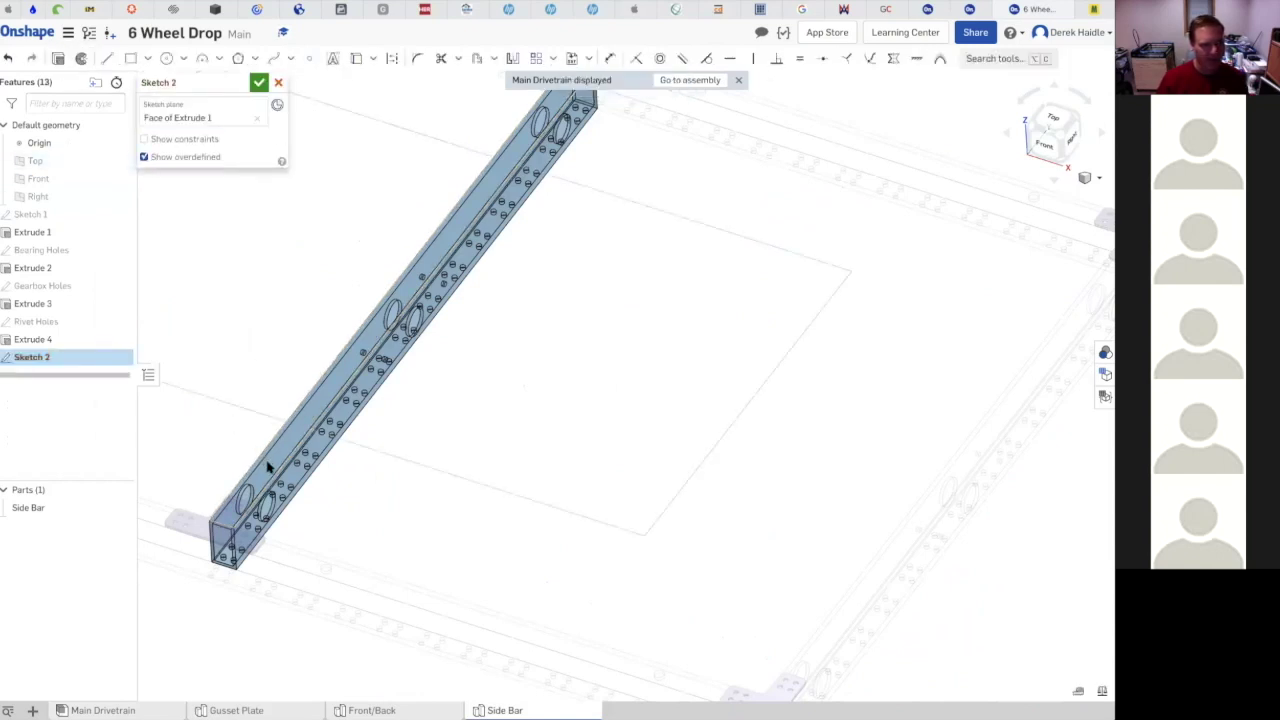
pyautogui.scroll(6, 231, 516)
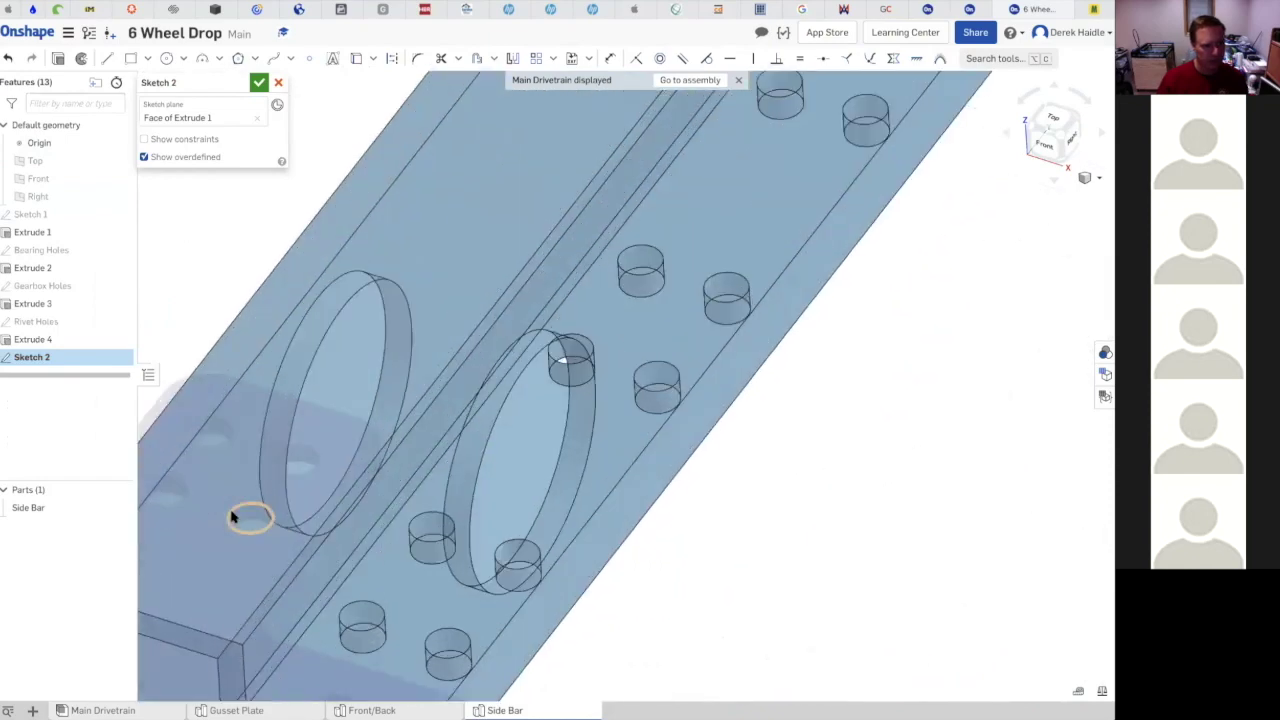
pyautogui.scroll(-3, 231, 516)
pyautogui.moveTo(243, 517); pyautogui.dragTo(540, 460, button='middle')
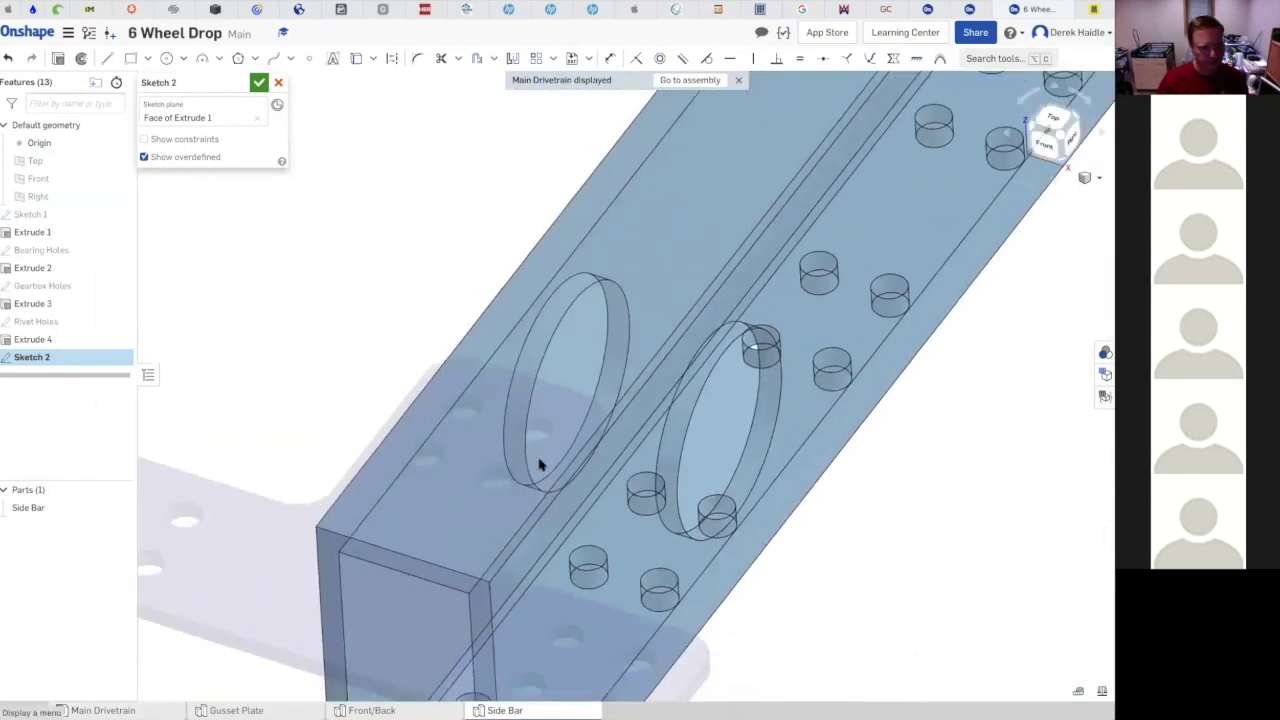
pyautogui.scroll(2, 564, 383)
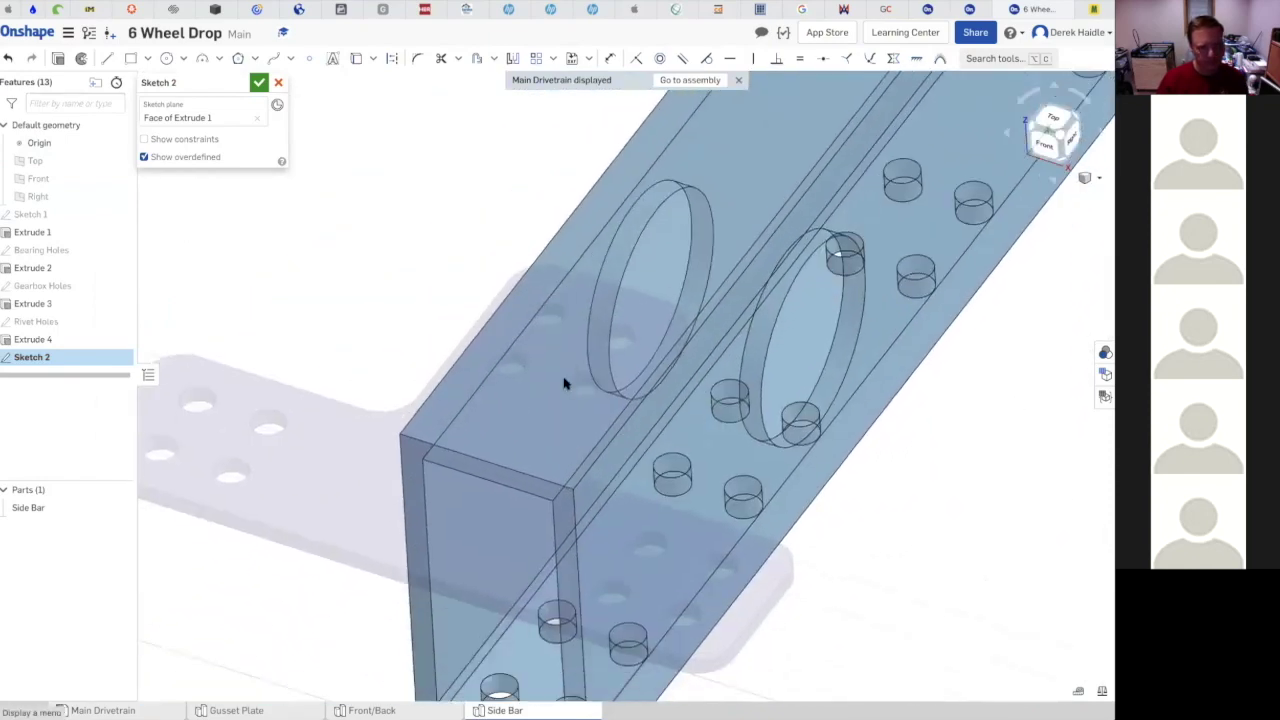
pyautogui.click(355, 62)
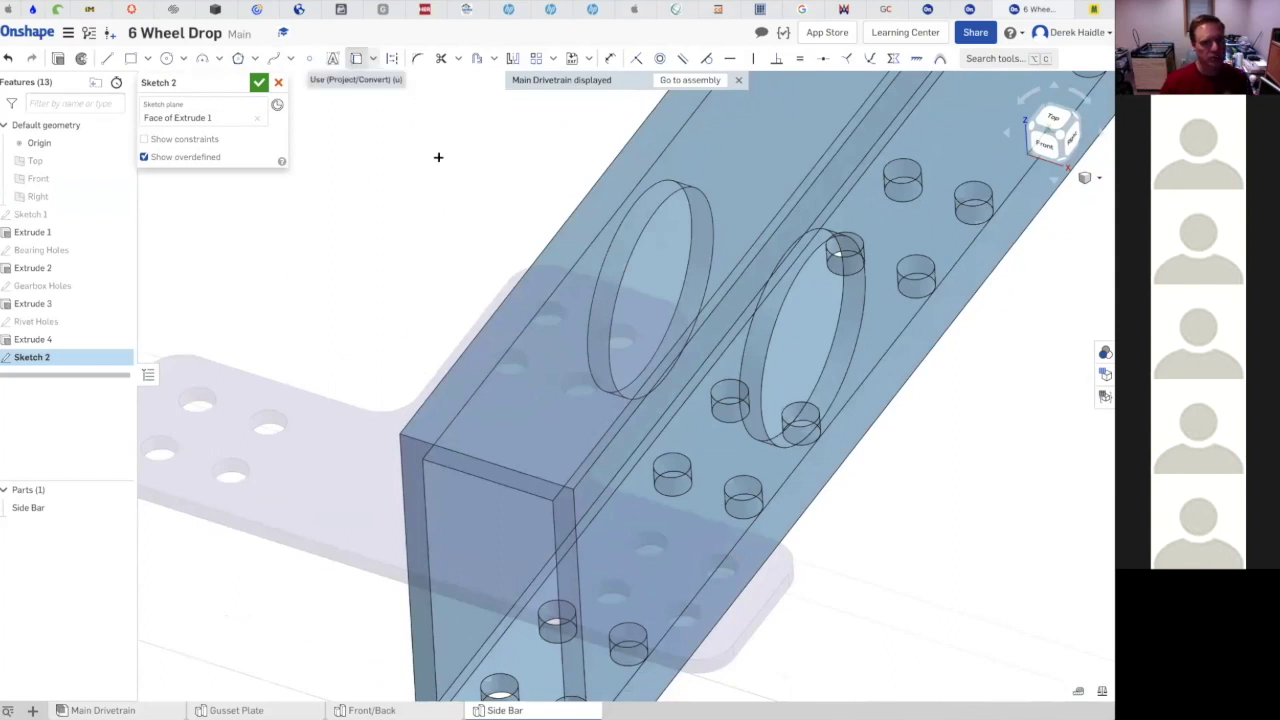
# - Project the four gusset plate holes at the near end of the side bar
pyautogui.click(561, 318)
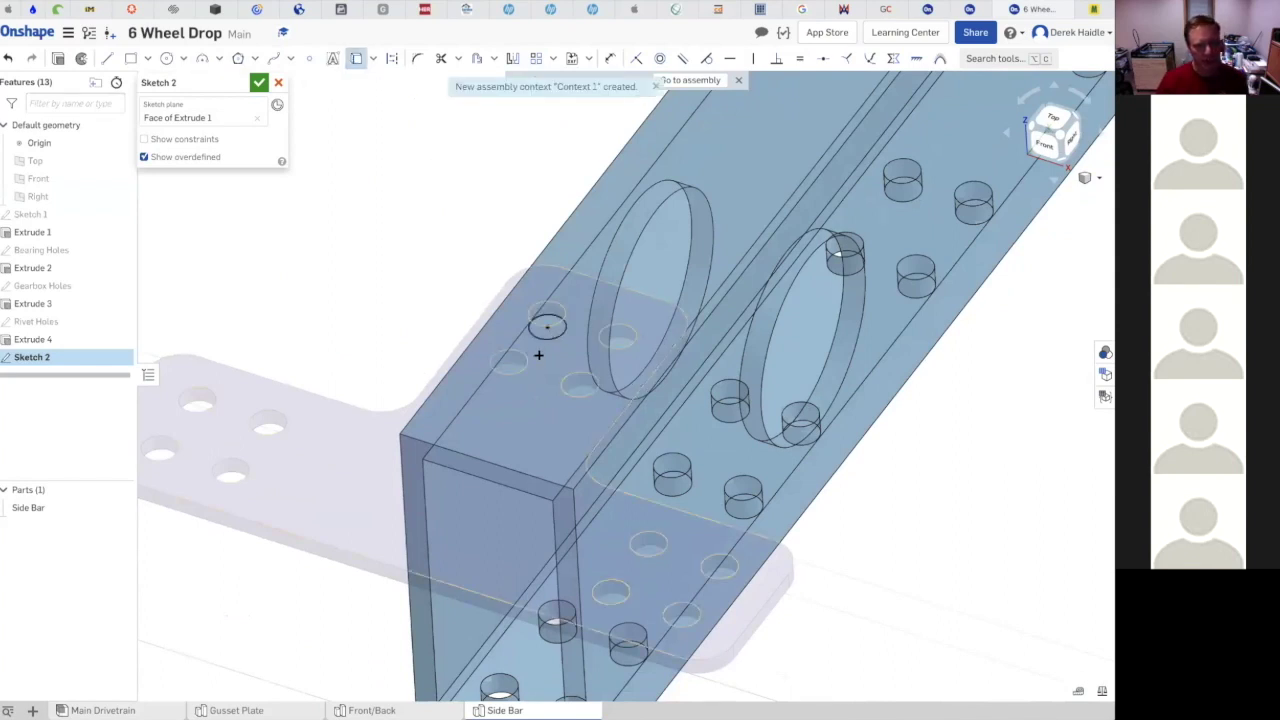
pyautogui.click(530, 363)
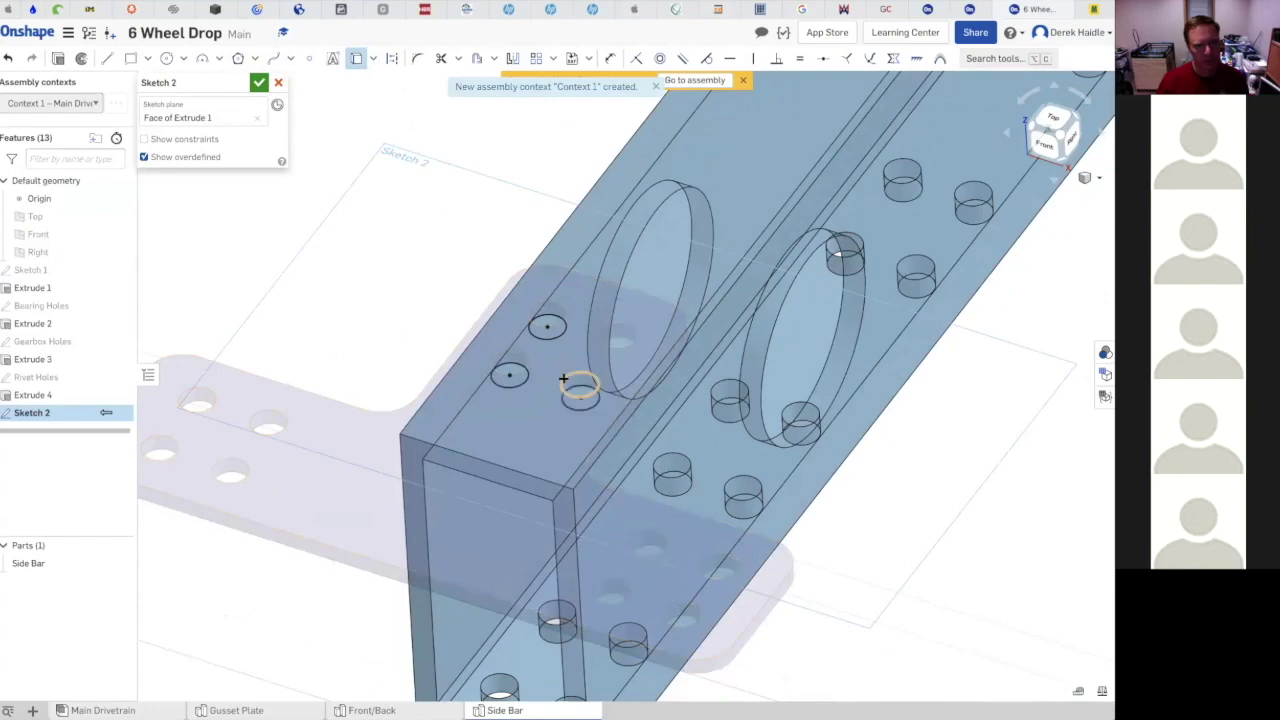
pyautogui.click(590, 381)
pyautogui.click(608, 332)
# - Project the four gusset plate holes at the side bar's far end
pyautogui.scroll(5, 623, 320)
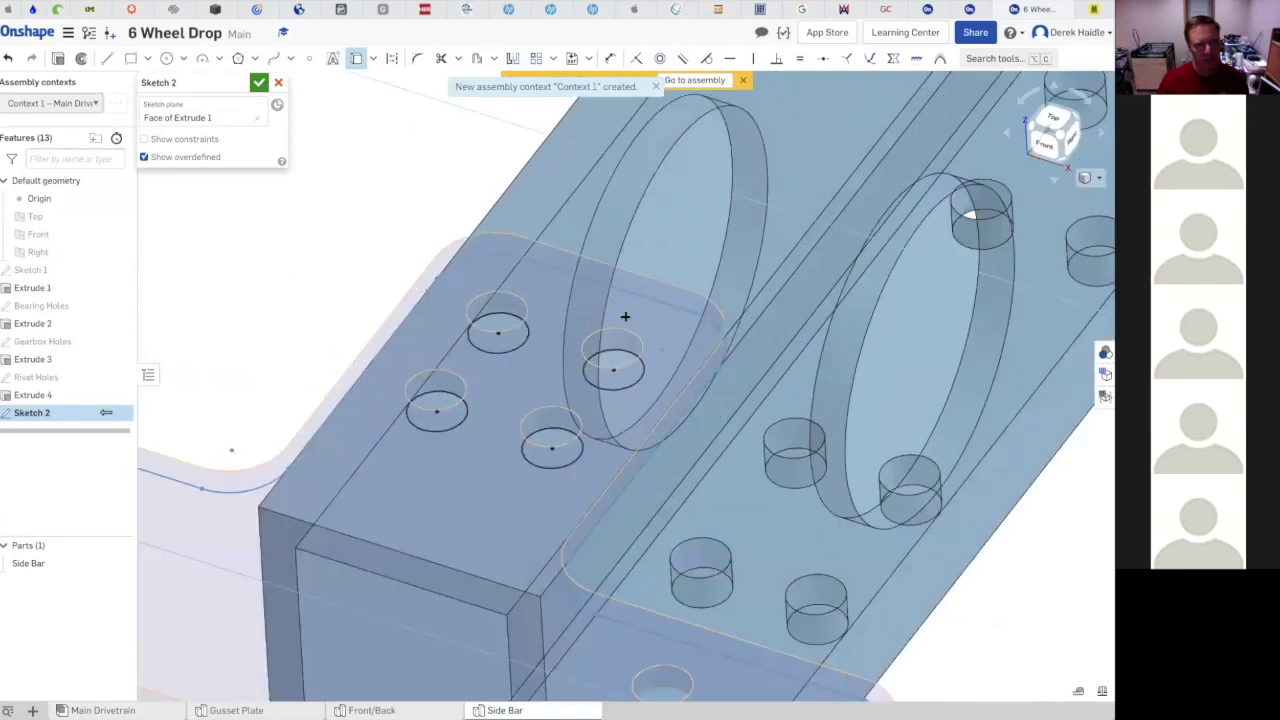
pyautogui.scroll(-12, 625, 318)
pyautogui.scroll(-3, 625, 318)
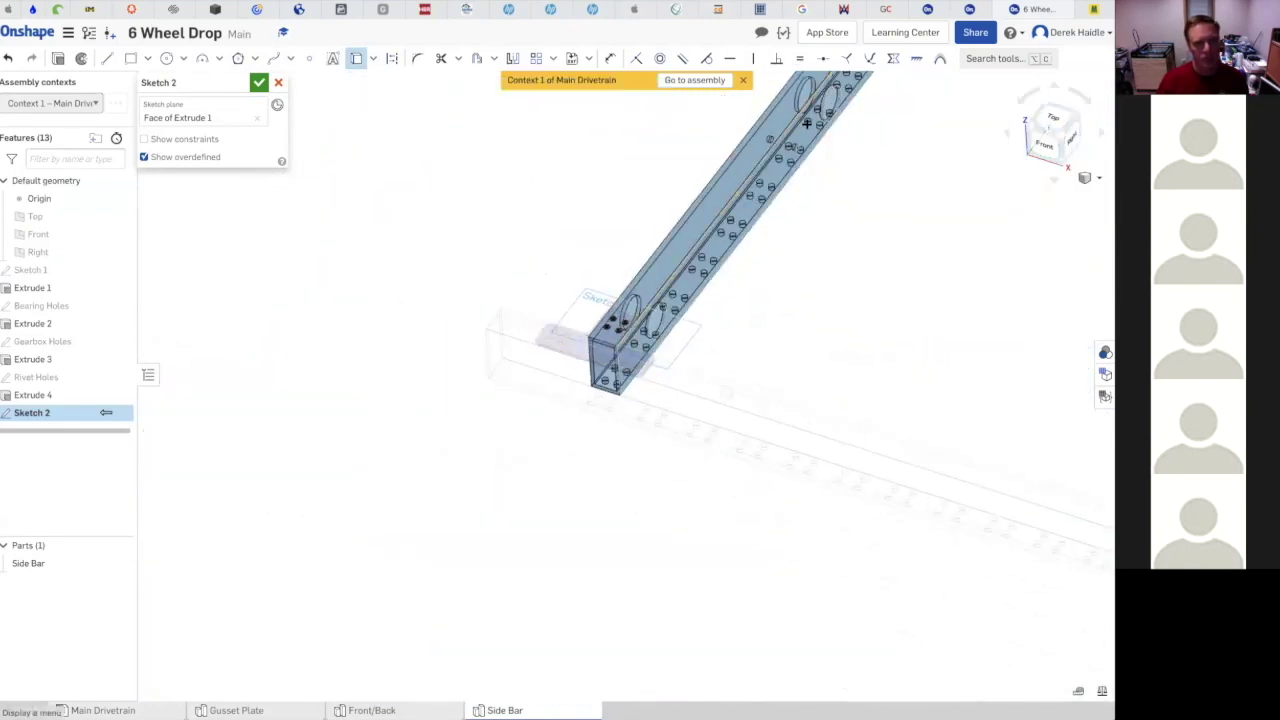
pyautogui.moveTo(625, 318); pyautogui.dragTo(395, 693, button='middle')
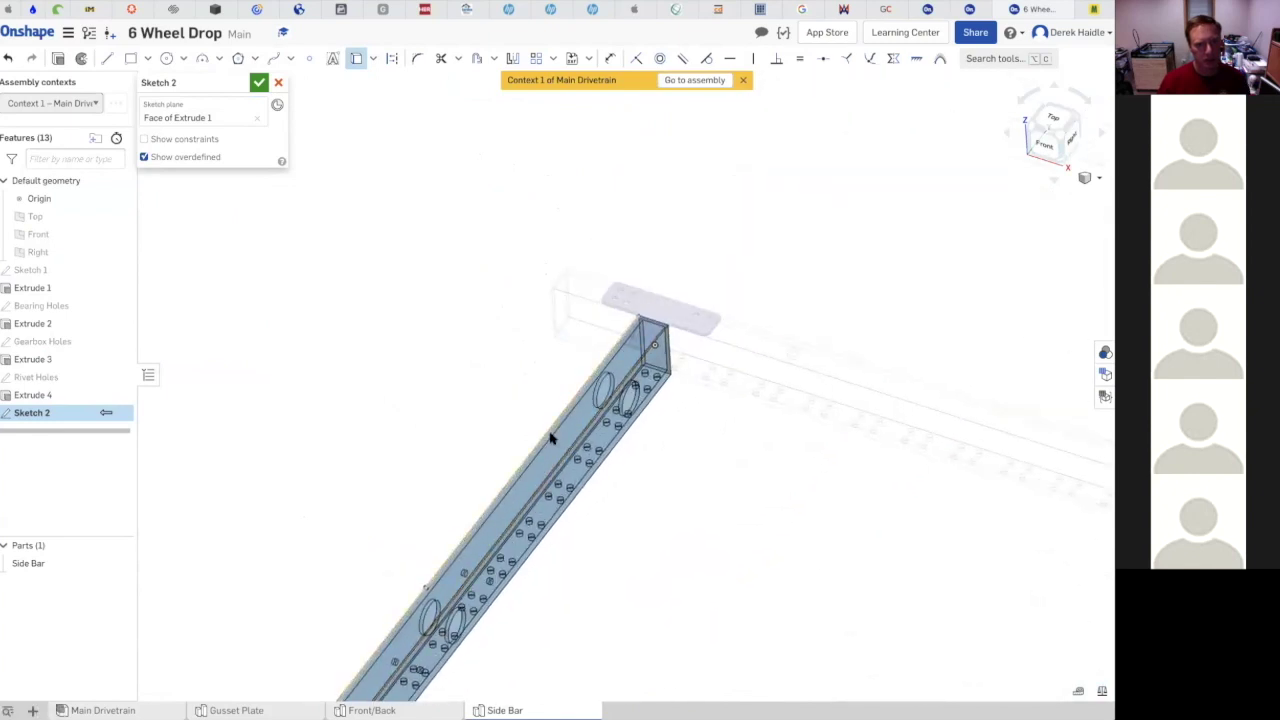
pyautogui.scroll(8, 639, 333)
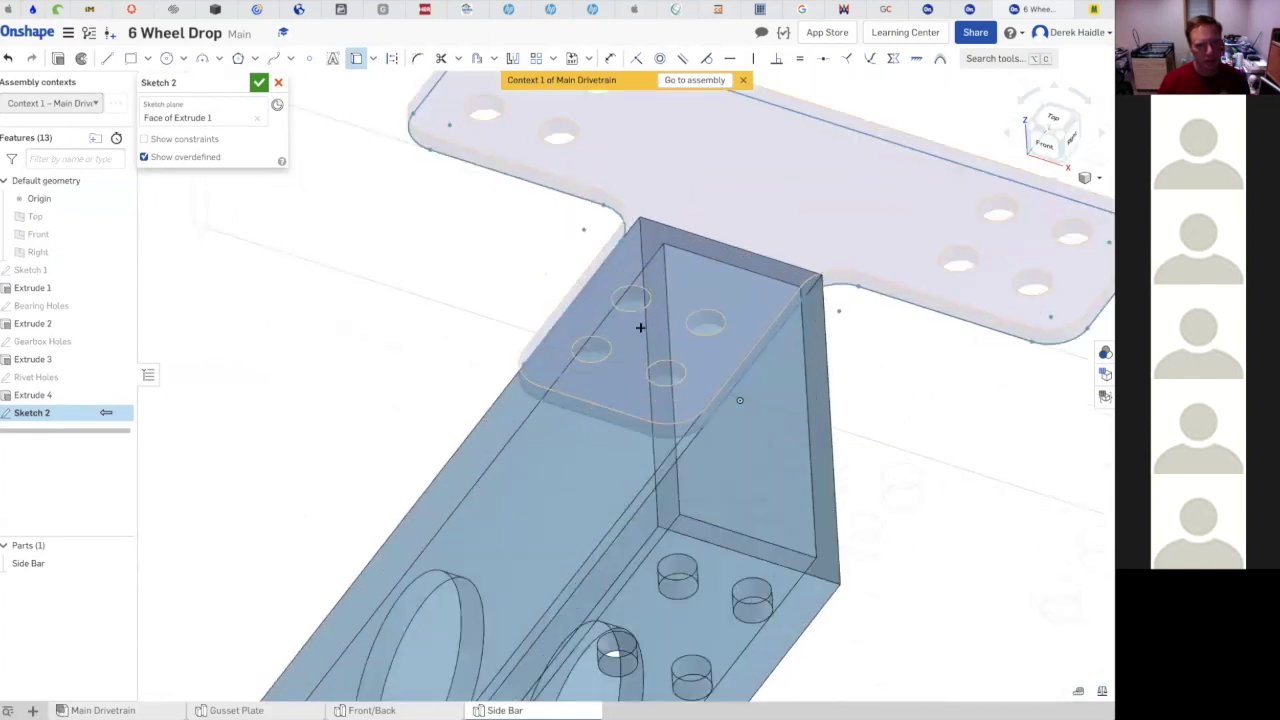
pyautogui.click(650, 318)
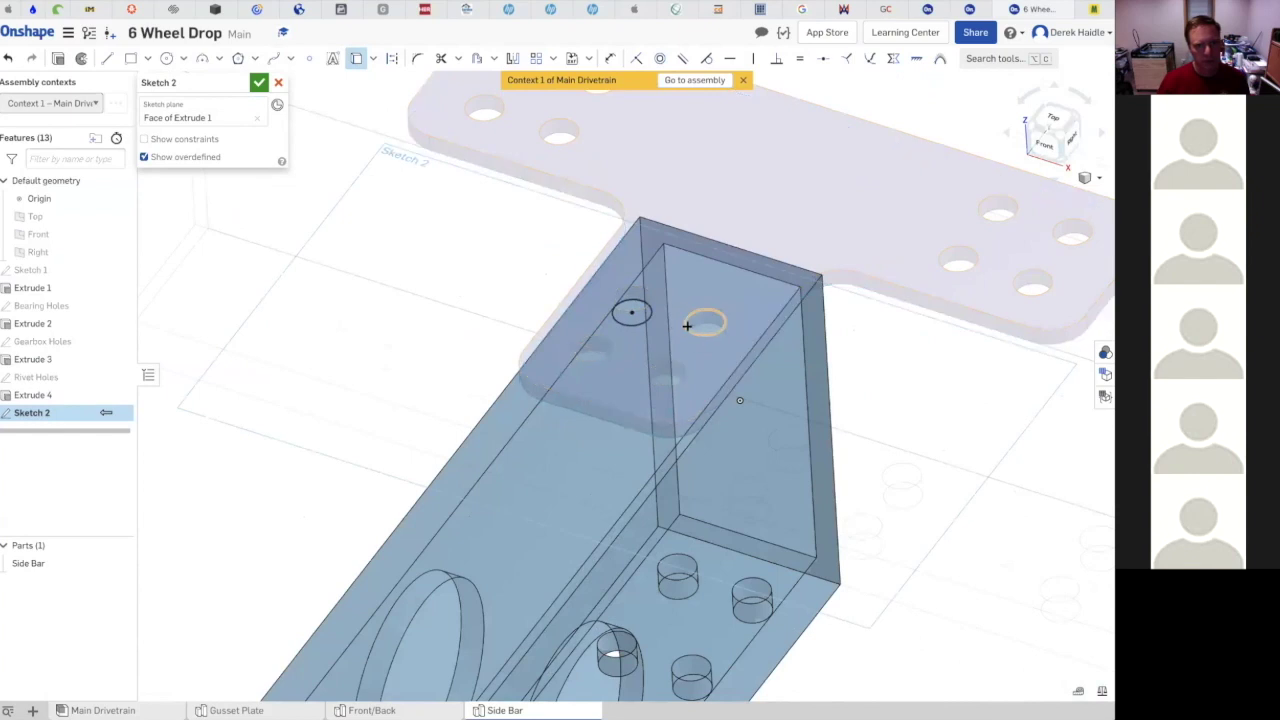
pyautogui.click(686, 327)
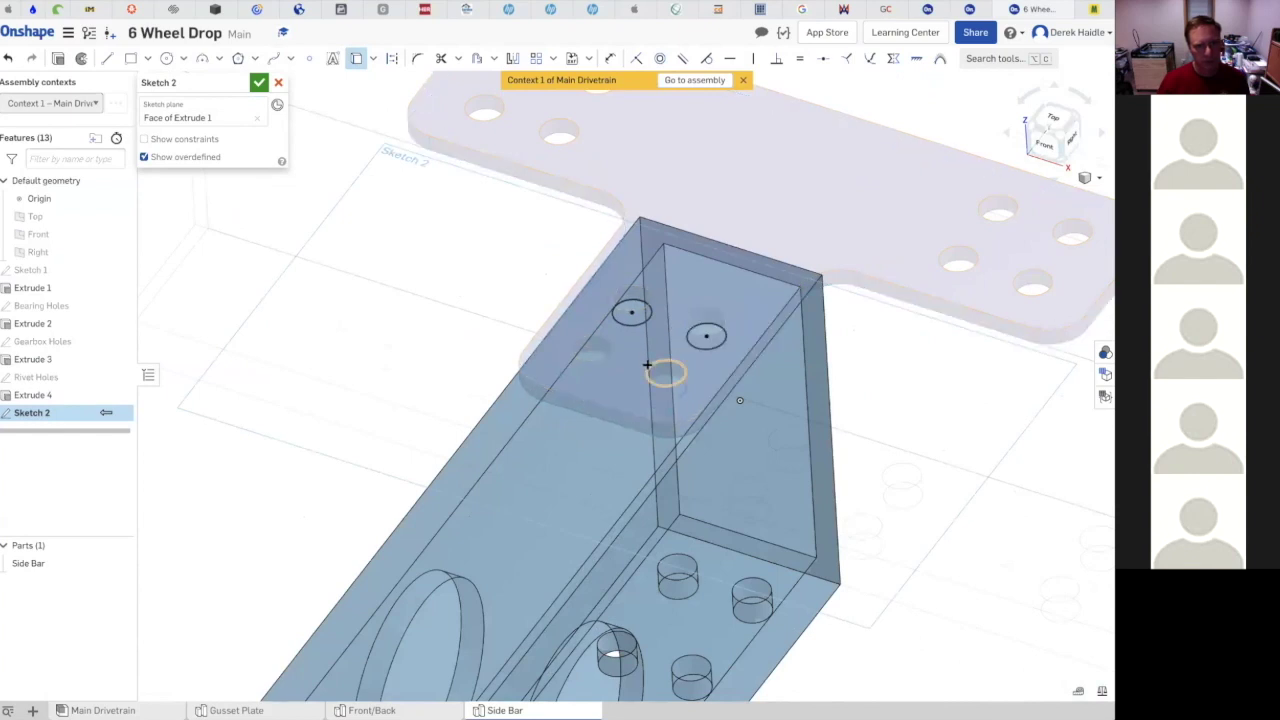
pyautogui.click(650, 372)
pyautogui.click(606, 350)
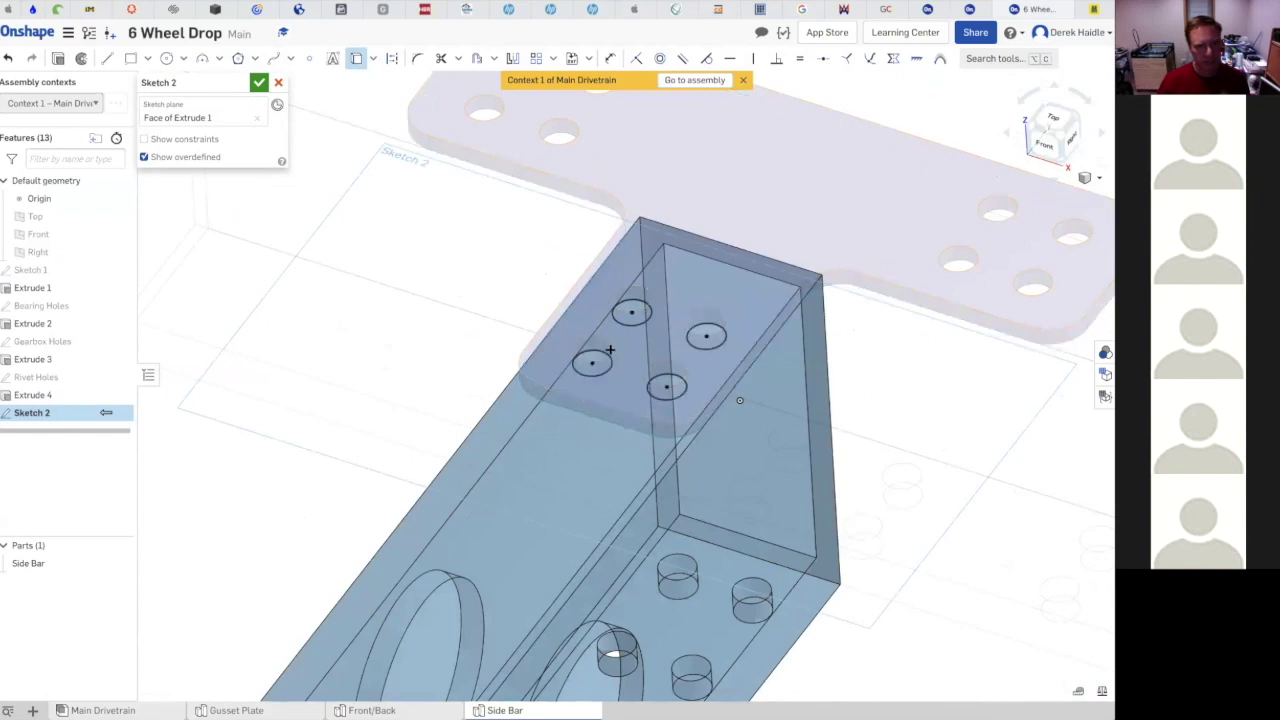
pyautogui.scroll(-8, 441, 350)
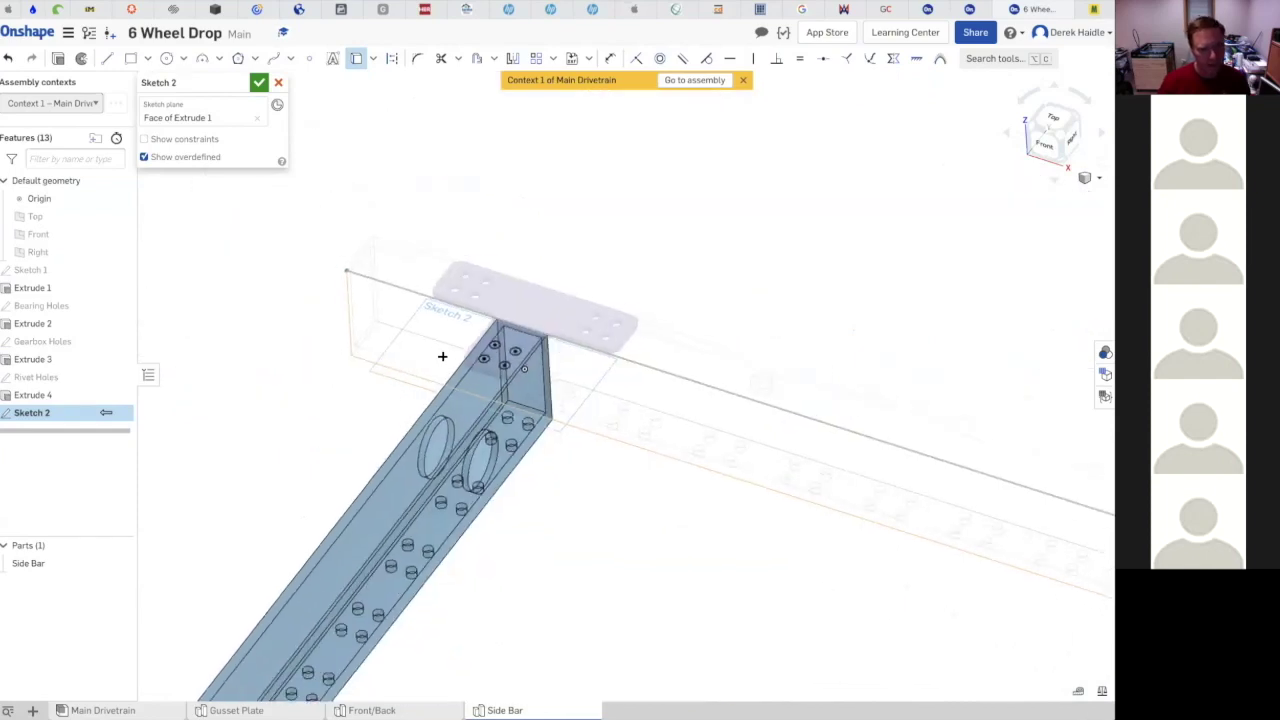
pyautogui.press('f')
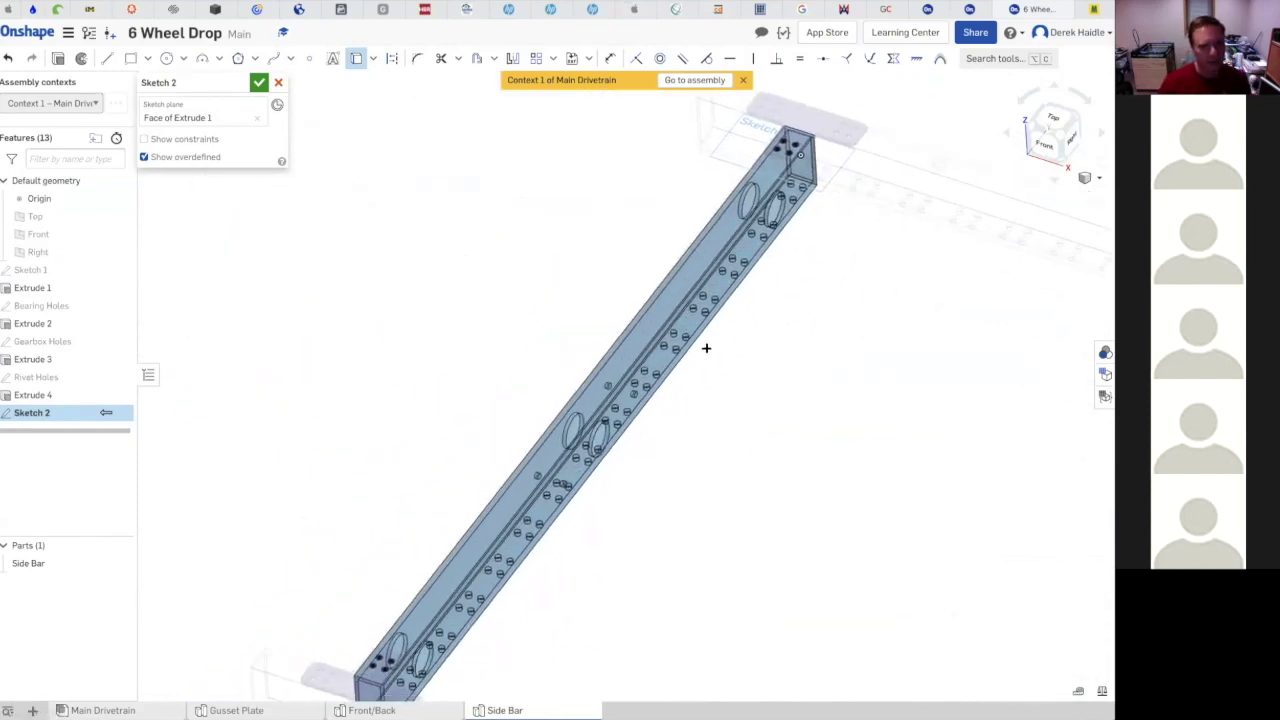
pyautogui.scroll(-2, 706, 346)
pyautogui.moveTo(744, 350); pyautogui.dragTo(703, 360, button='middle')
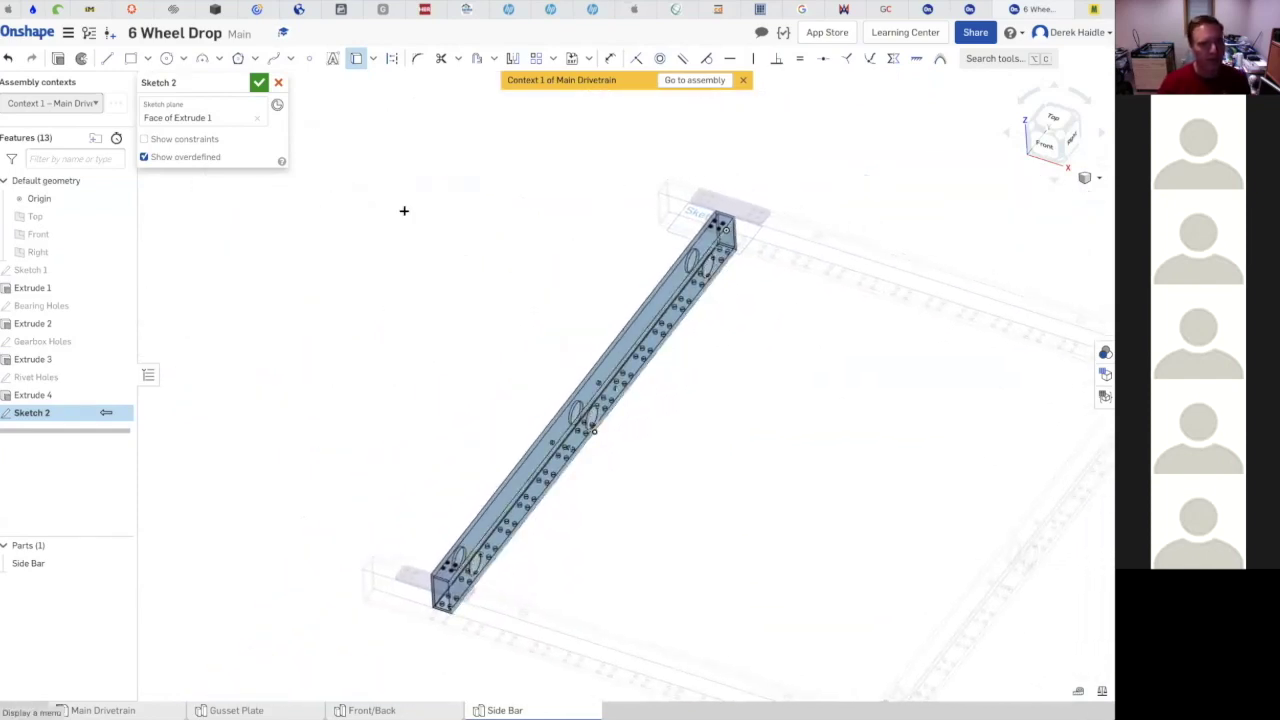
# - Rename the Side Bar sketch to 'Rivet holes for gusset' and finish it
pyautogui.click(236, 83)
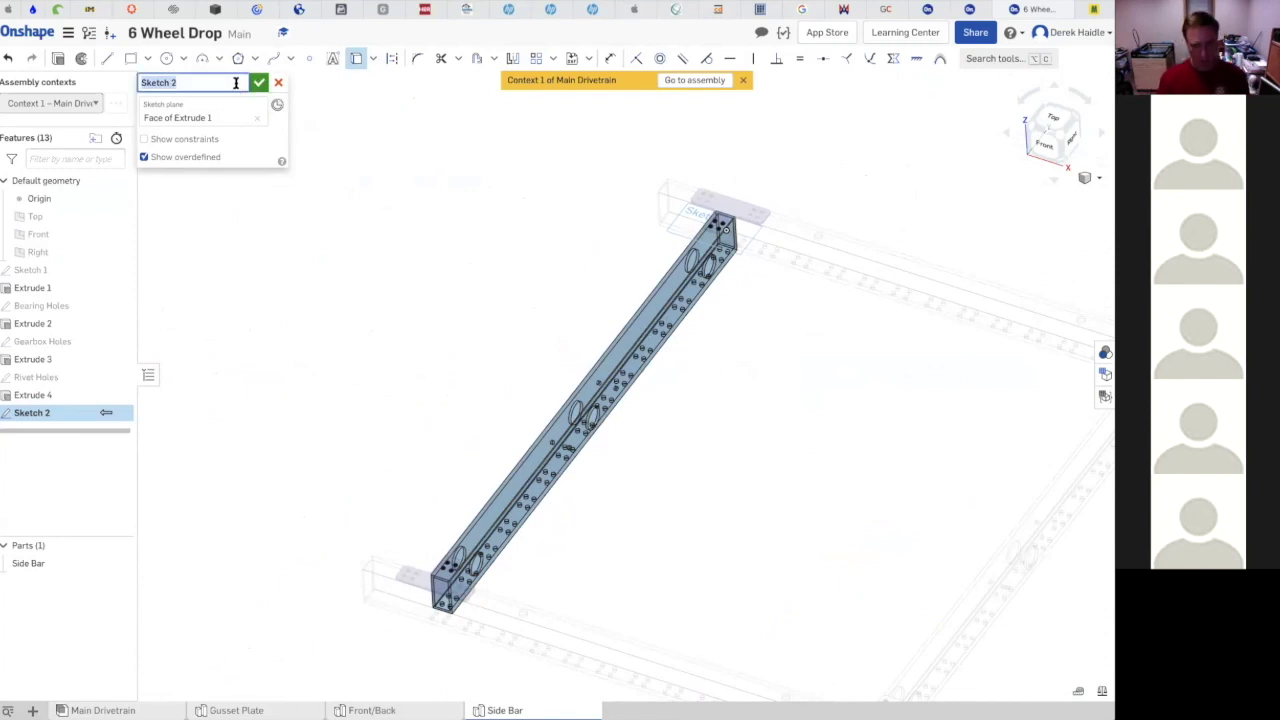
pyautogui.write('Rivet holes')
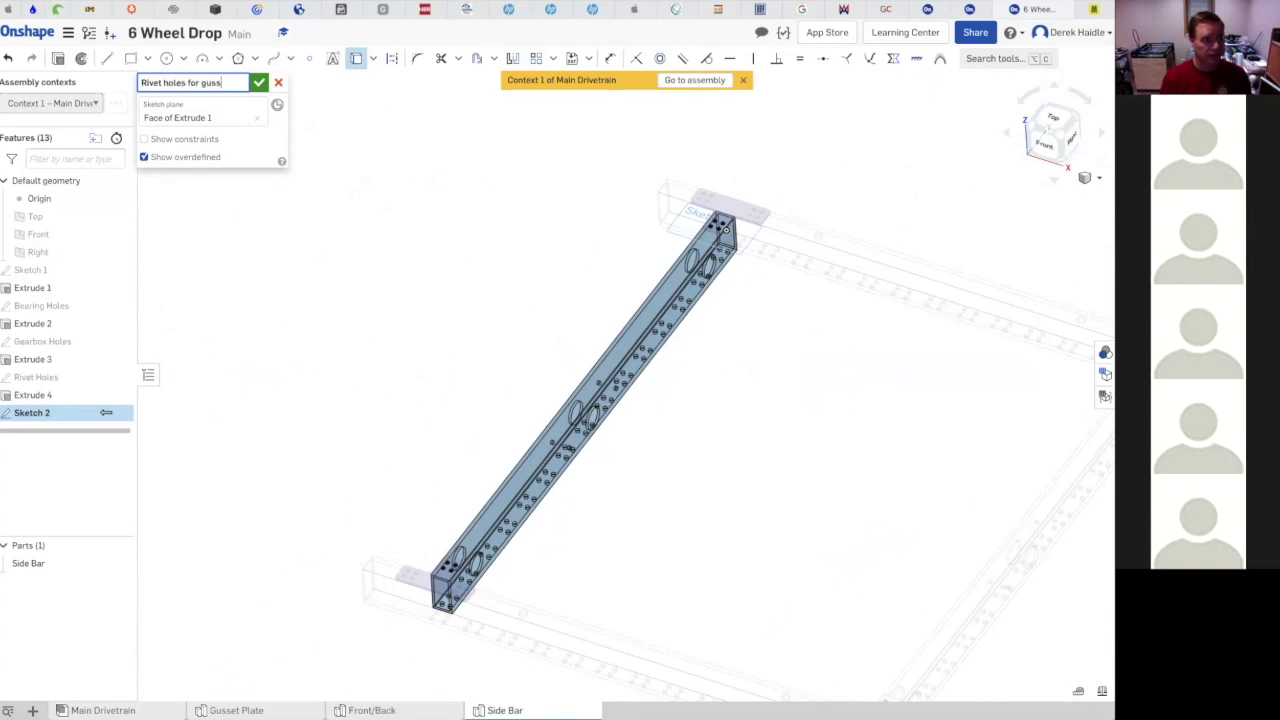
pyautogui.write(' for gusset')
pyautogui.click(259, 83)
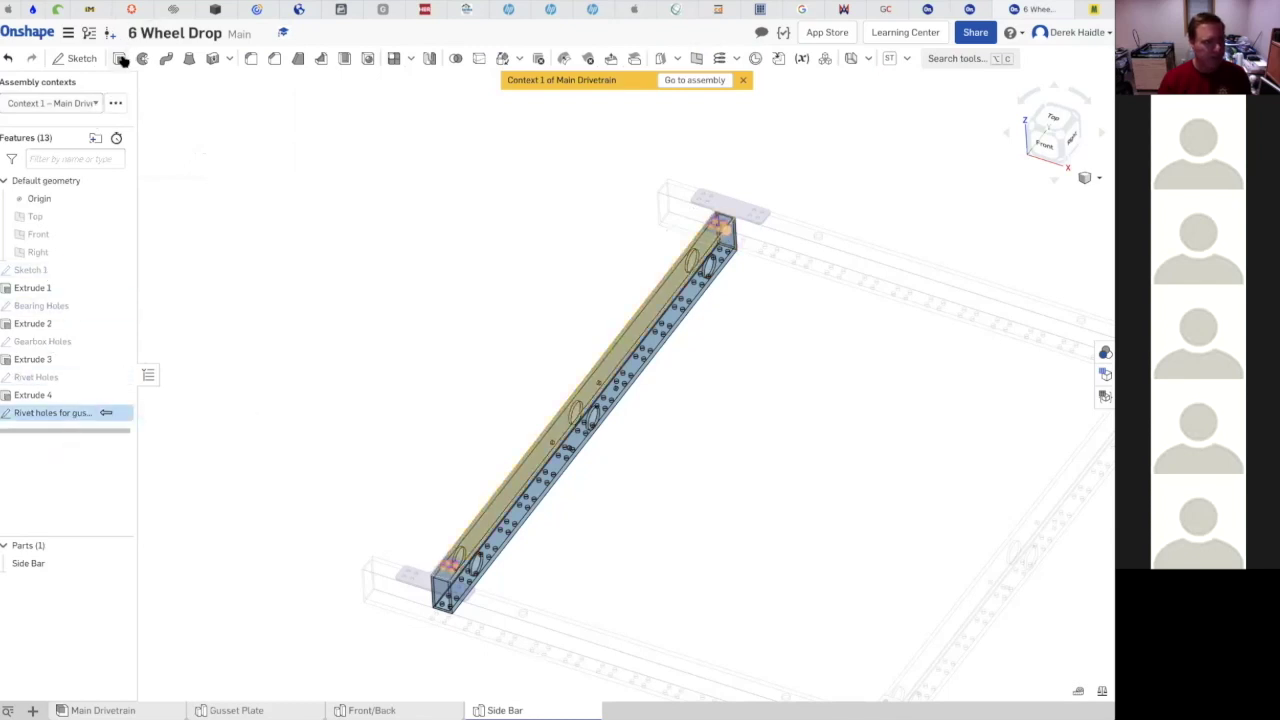
pyautogui.click(119, 58)
pyautogui.click(232, 175)
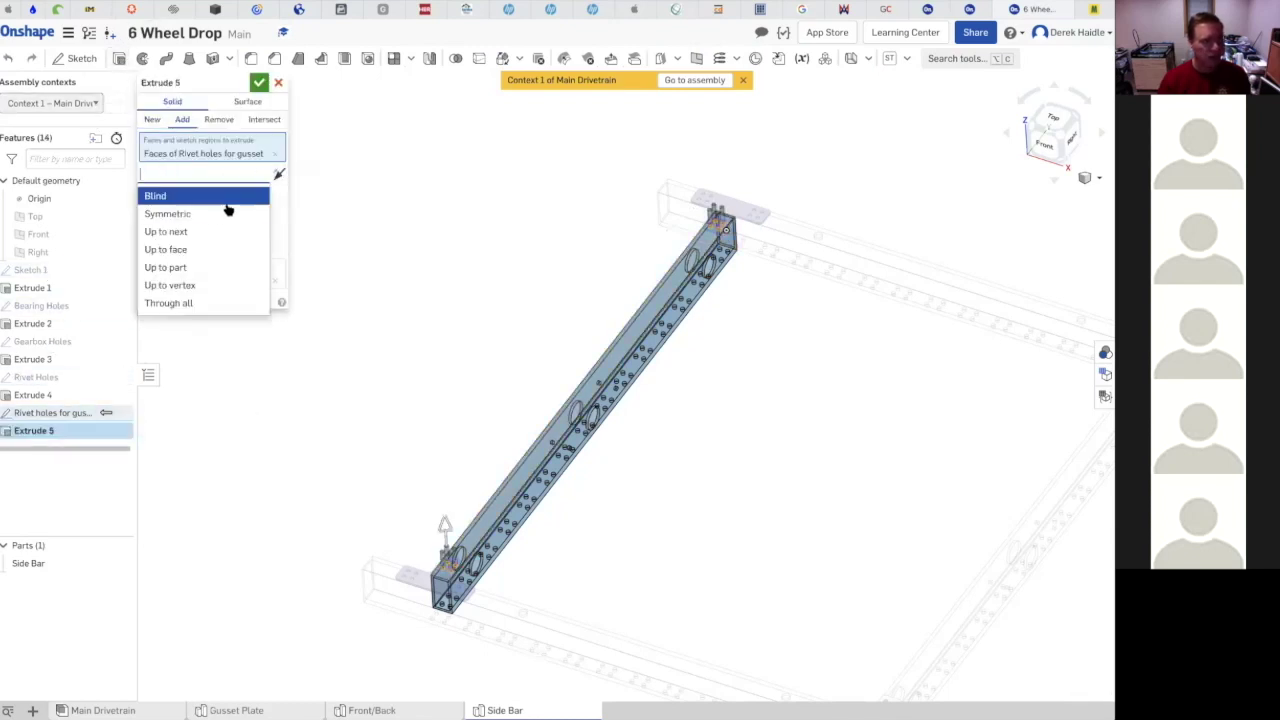
pyautogui.click(192, 249)
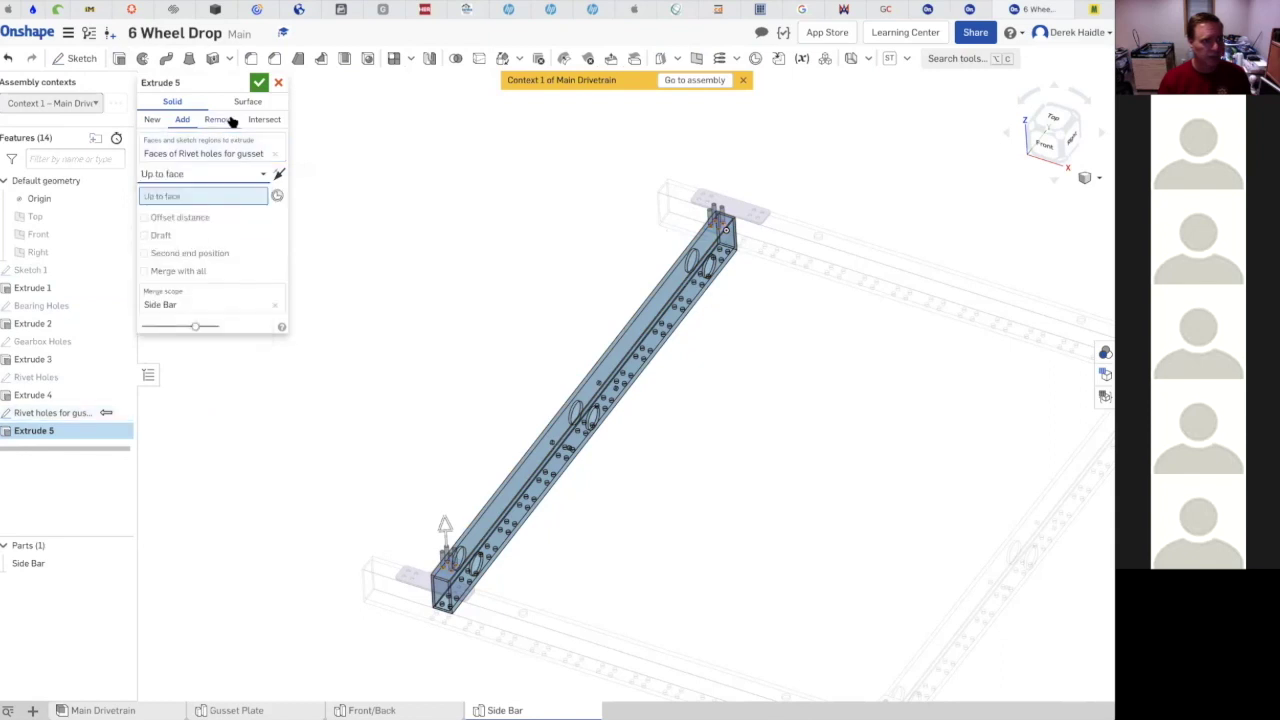
pyautogui.click(220, 120)
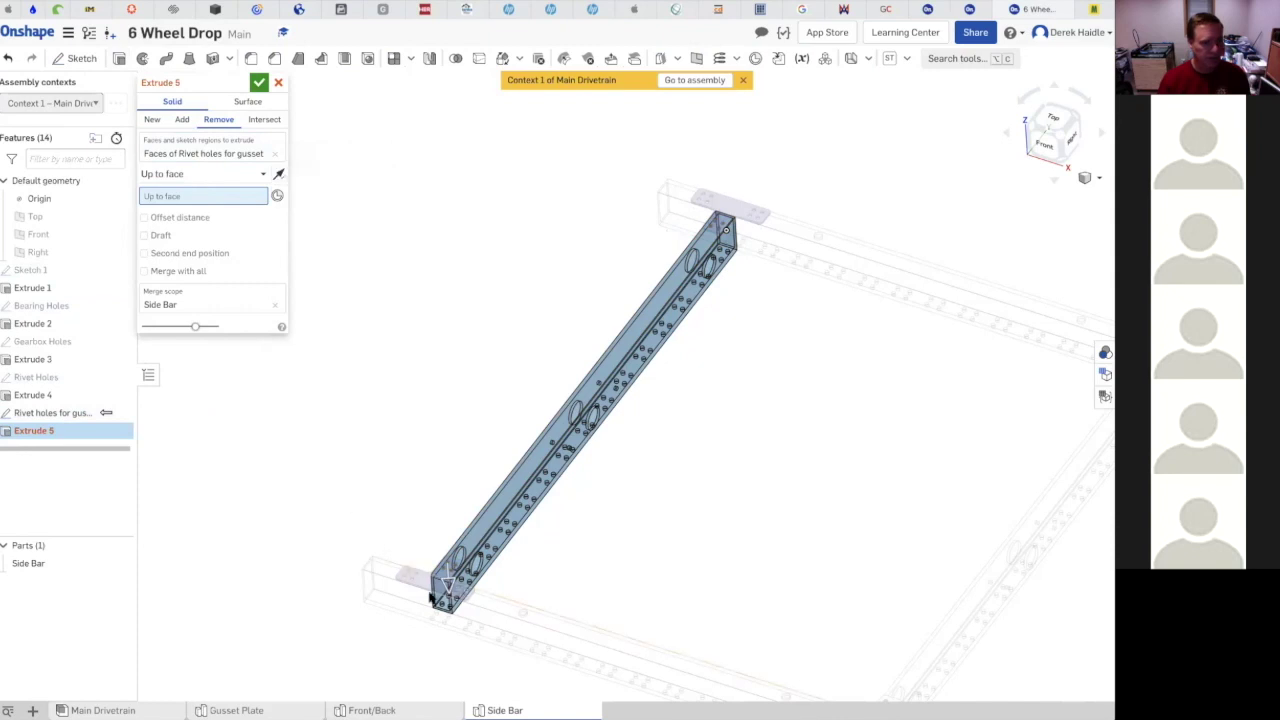
pyautogui.hotkey('shift', '1')
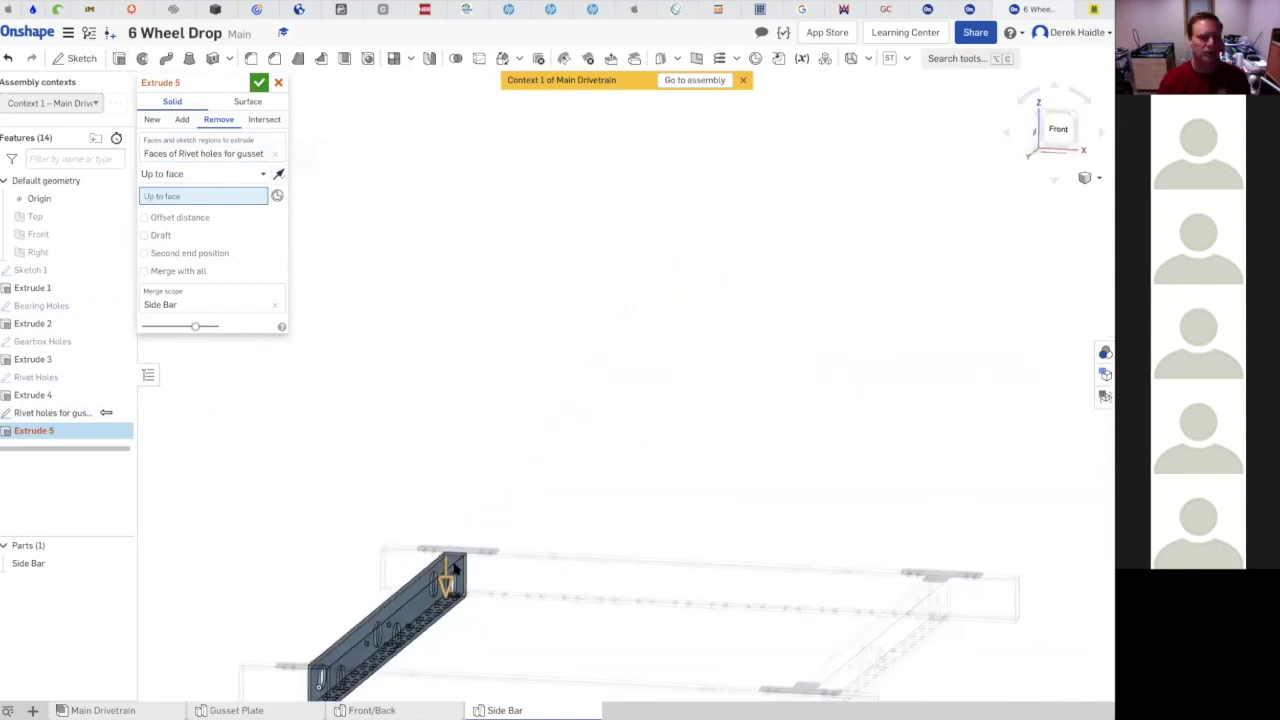
pyautogui.scroll(5, 452, 565)
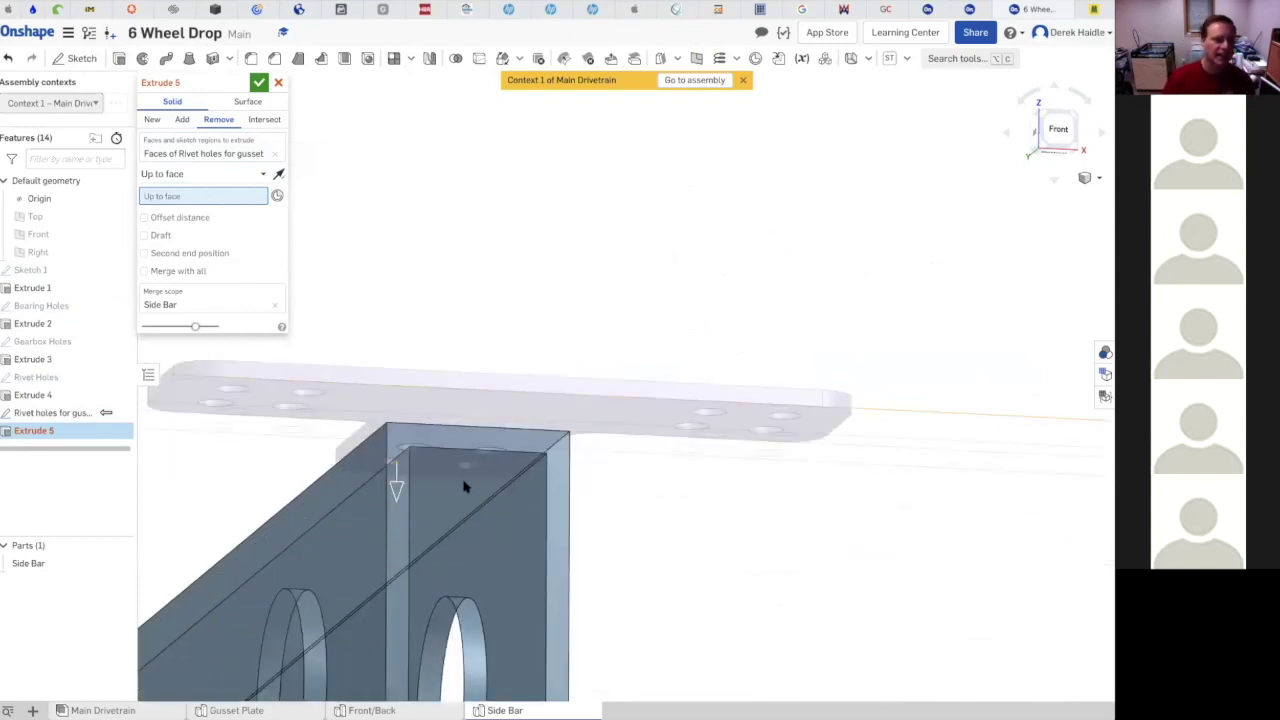
pyautogui.scroll(-5, 463, 488)
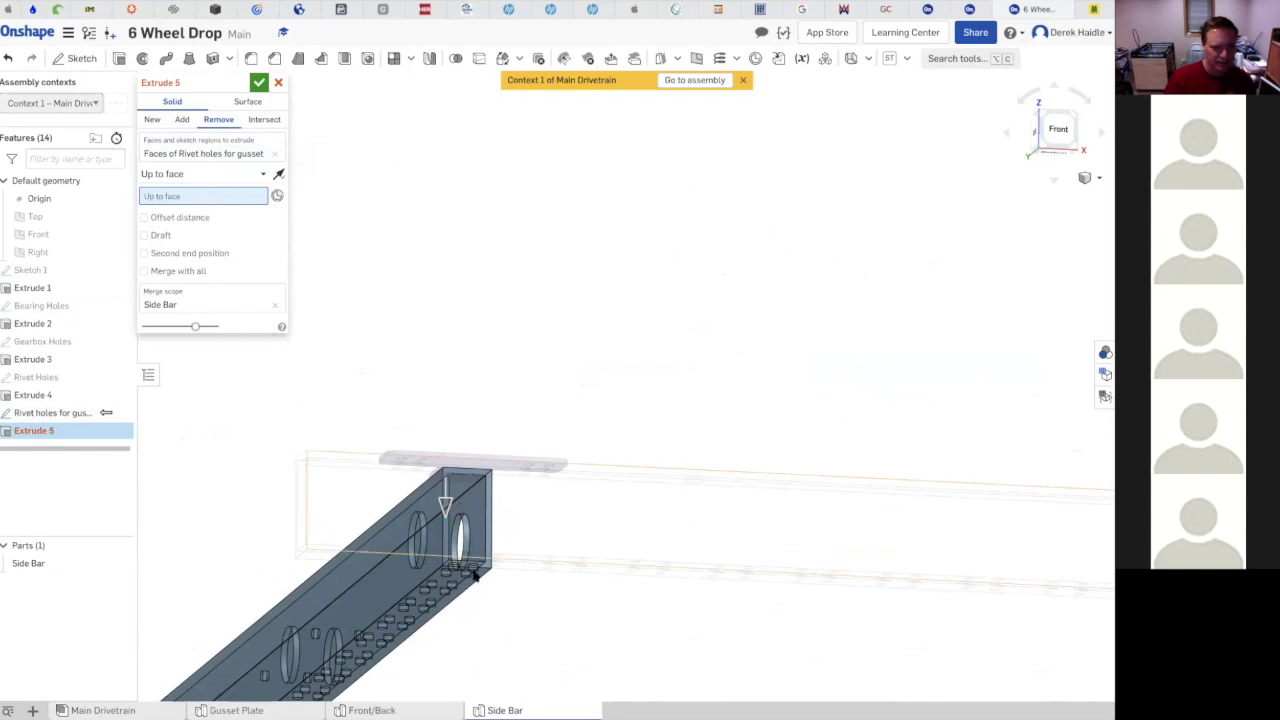
pyautogui.moveTo(449, 500); pyautogui.dragTo(504, 510, button='right')
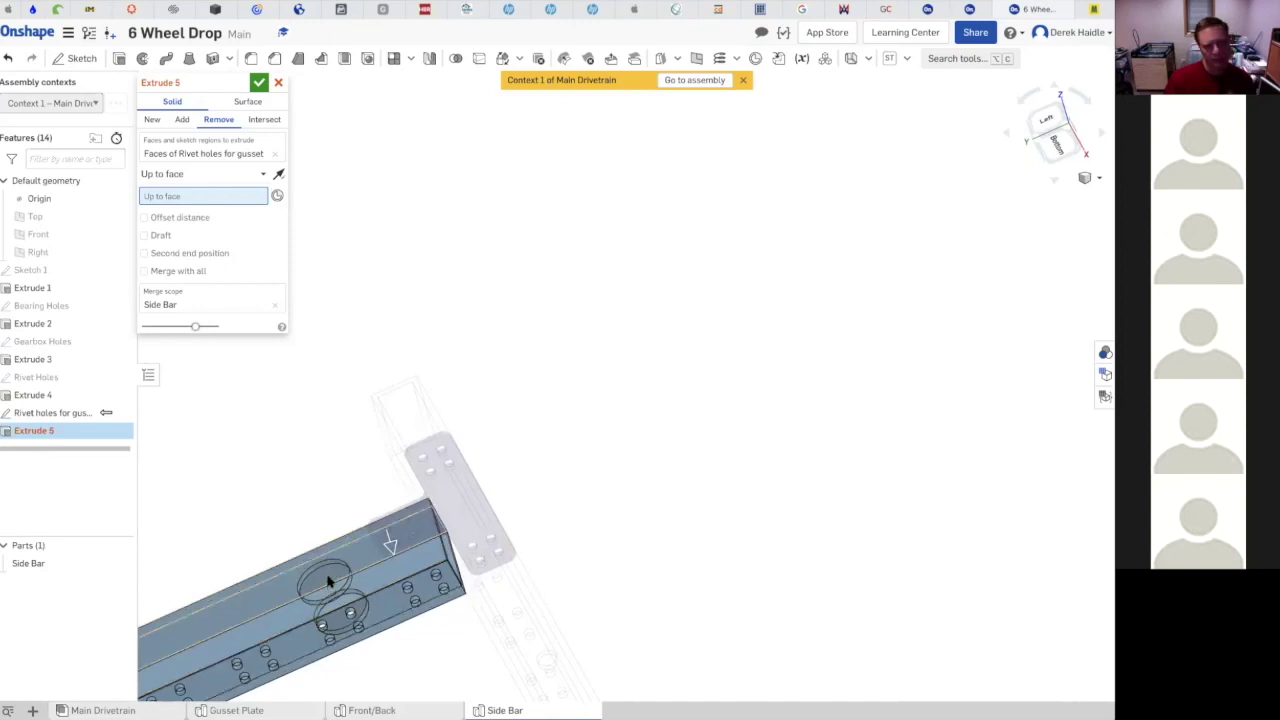
pyautogui.scroll(4, 326, 580)
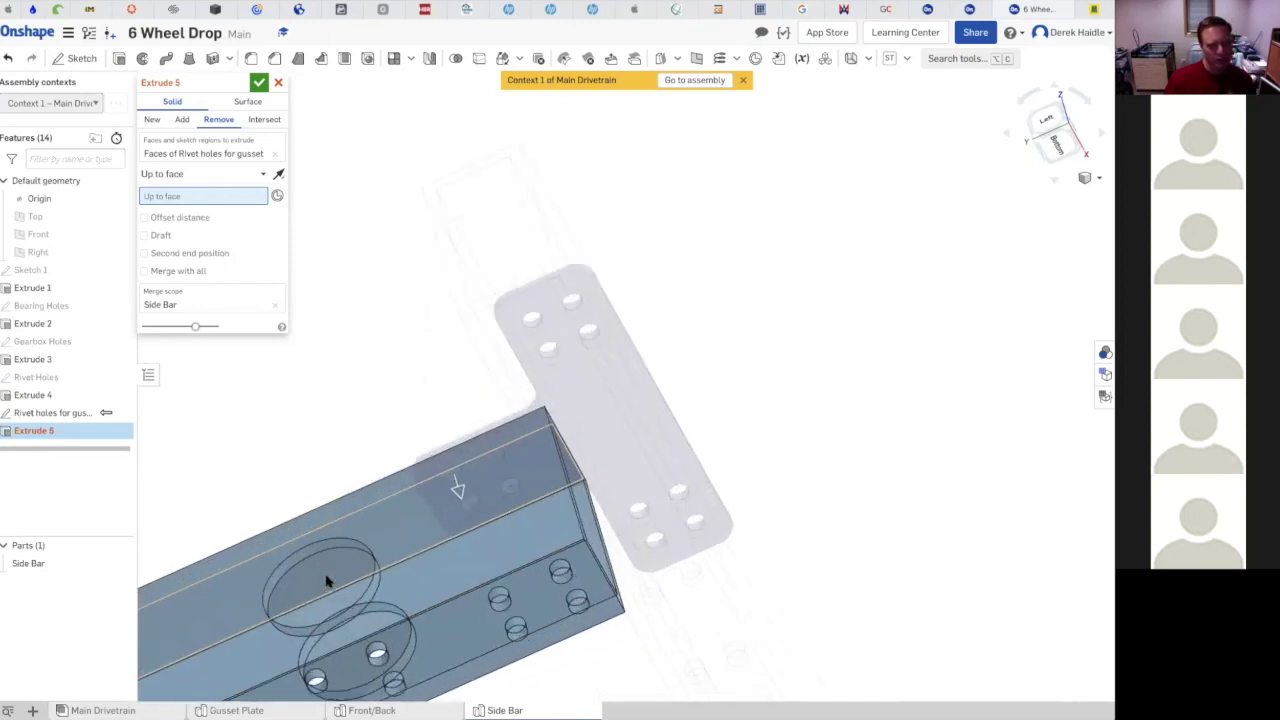
# - Discard the pending Side Bar extrude cut and switch to the Main Drivetrain assembly
pyautogui.click(280, 84)
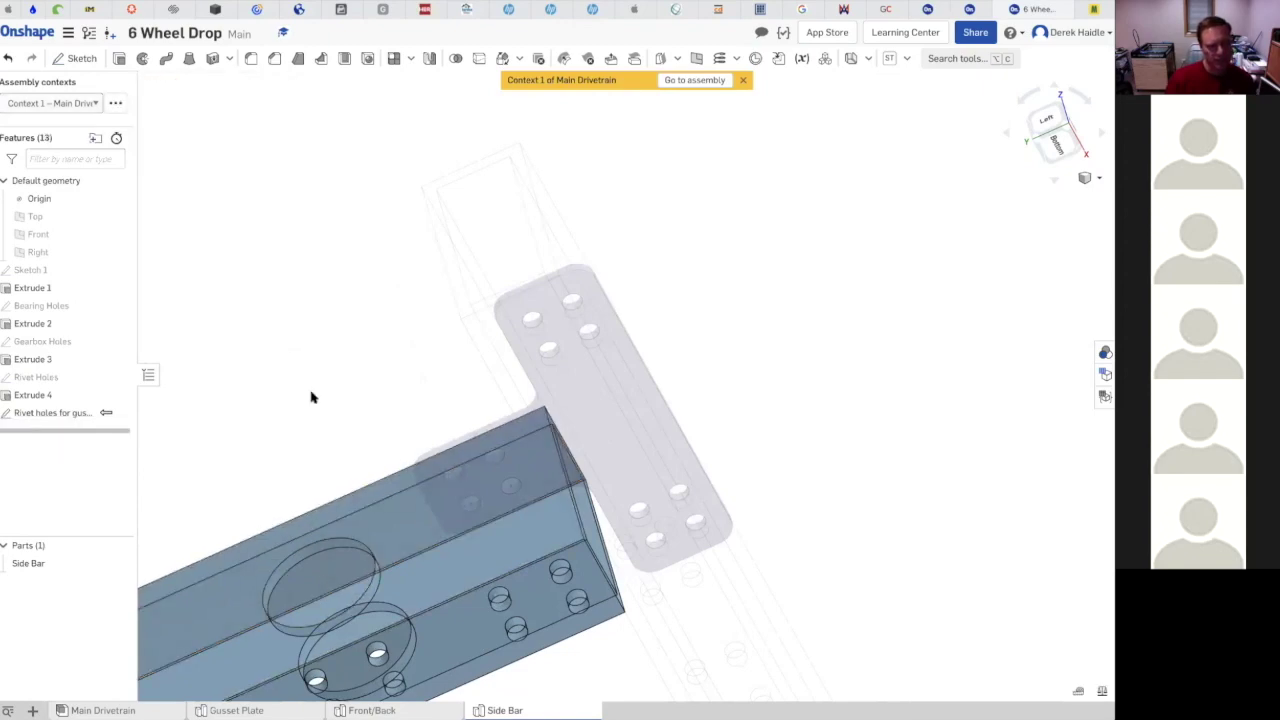
pyautogui.moveTo(337, 412); pyautogui.dragTo(261, 495, button='right')
pyautogui.click(675, 82)
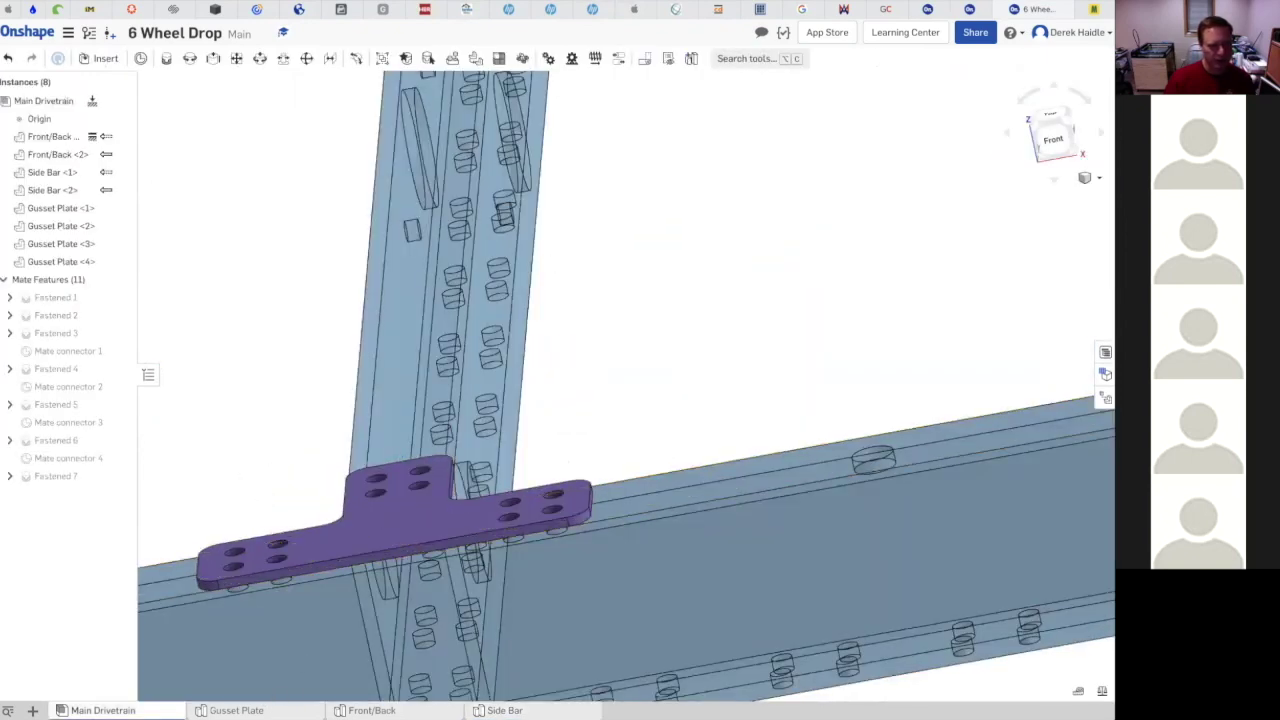
# - Cut the Rivet holes for gusset sketch through the Side Bar as Extrude 5, Remove, Up to face
pyautogui.click(505, 710)
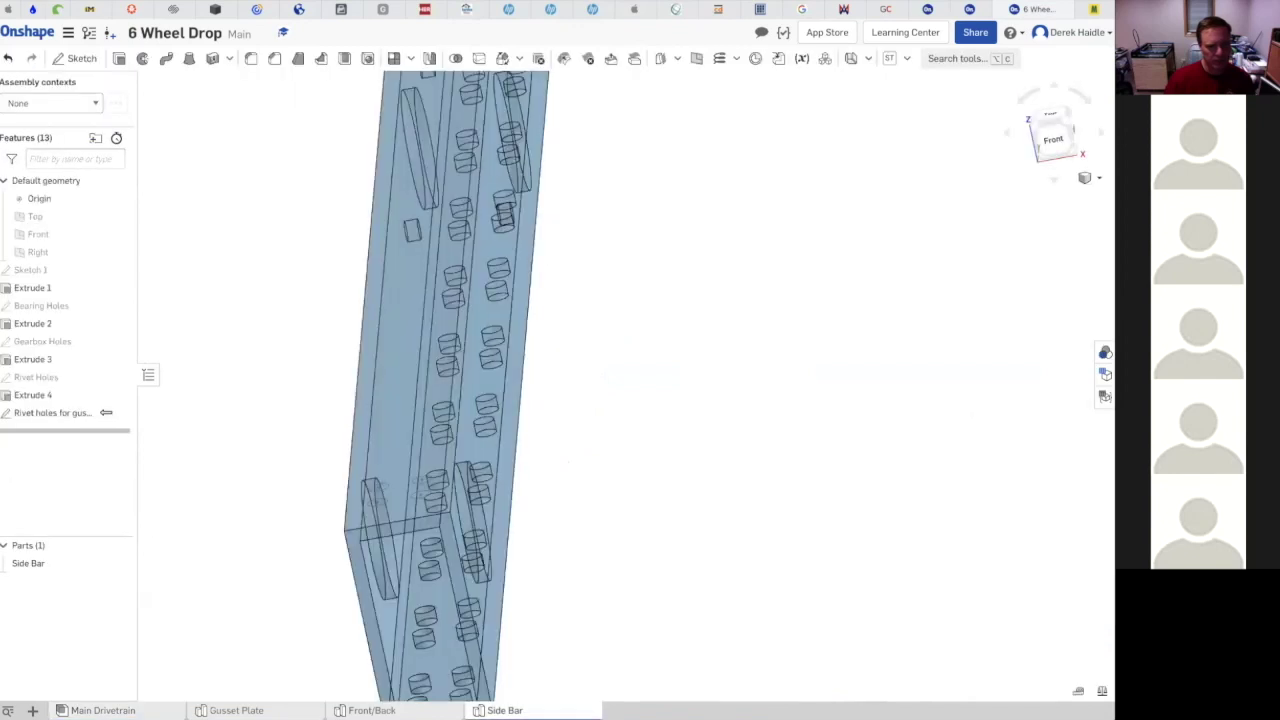
pyautogui.scroll(-2, 555, 538)
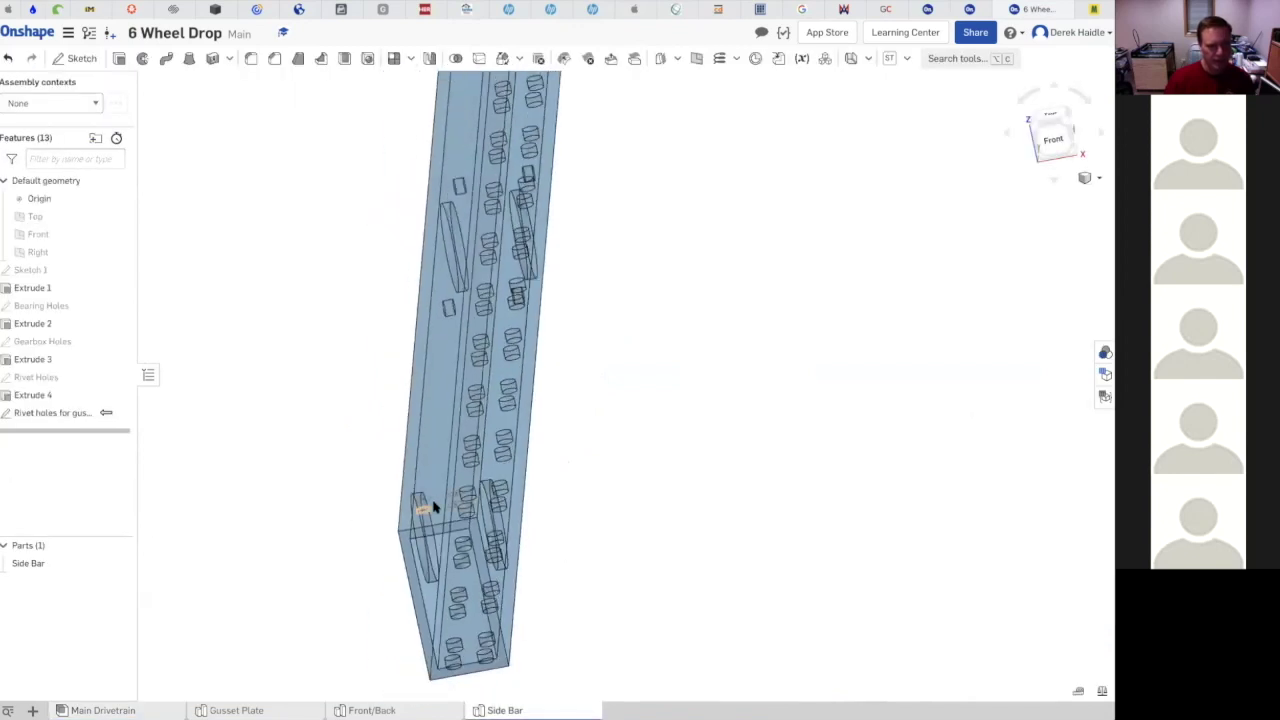
pyautogui.click(55, 412)
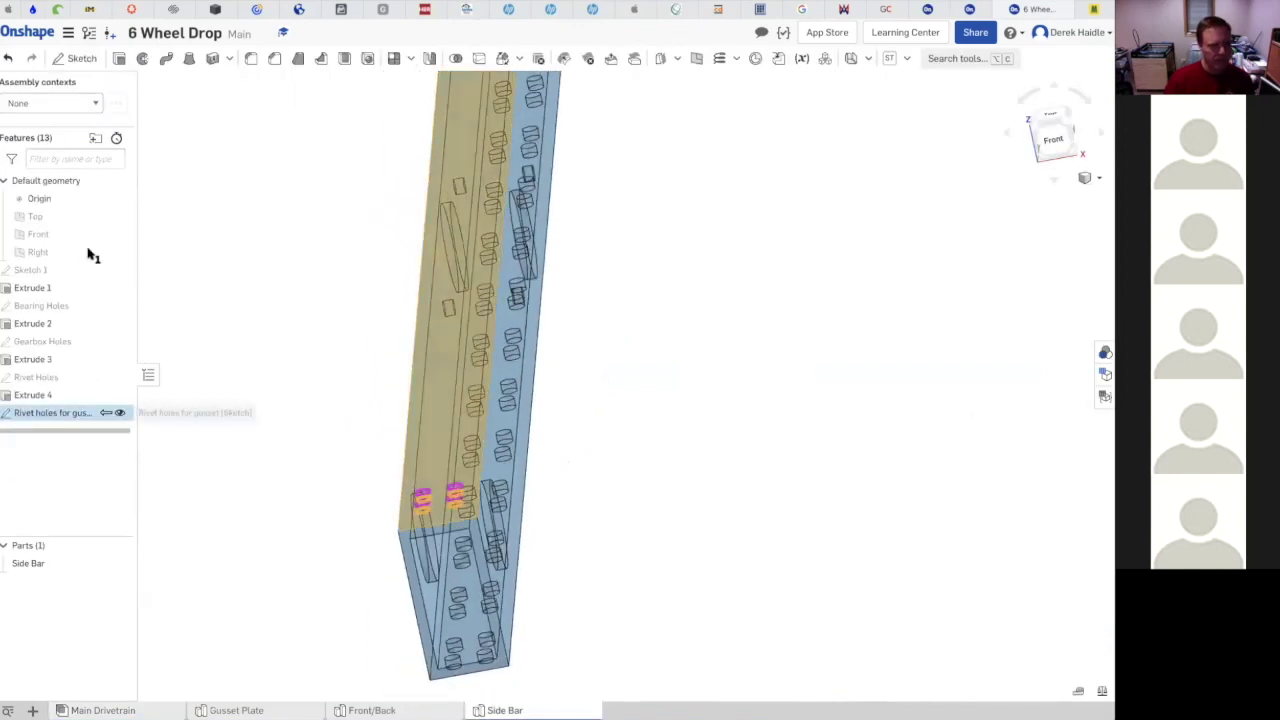
pyautogui.click(120, 60)
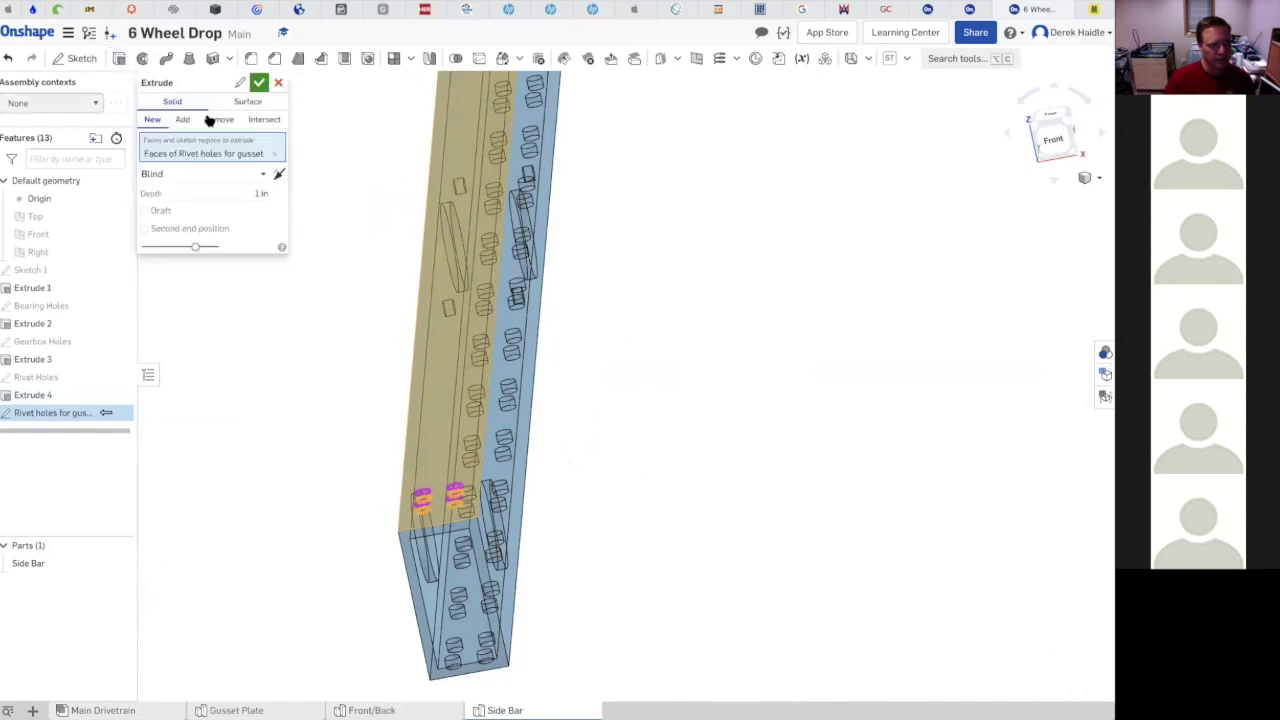
pyautogui.click(218, 119)
pyautogui.click(257, 174)
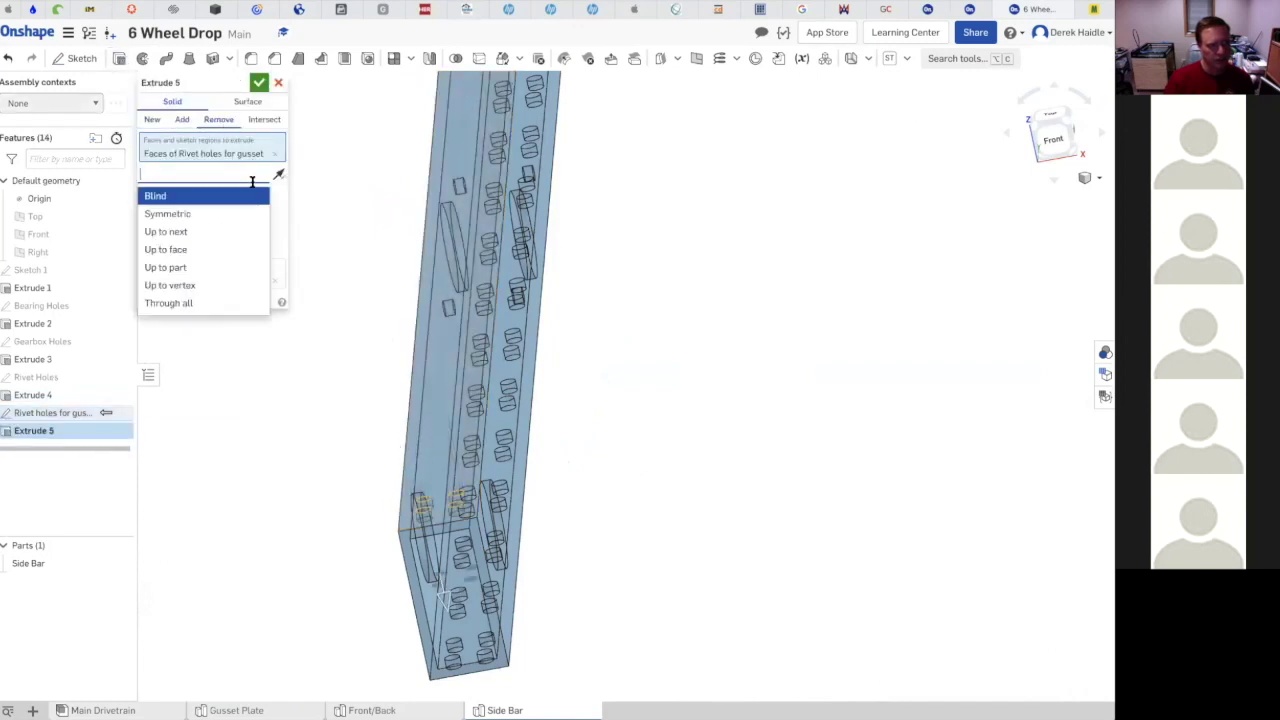
pyautogui.click(230, 251)
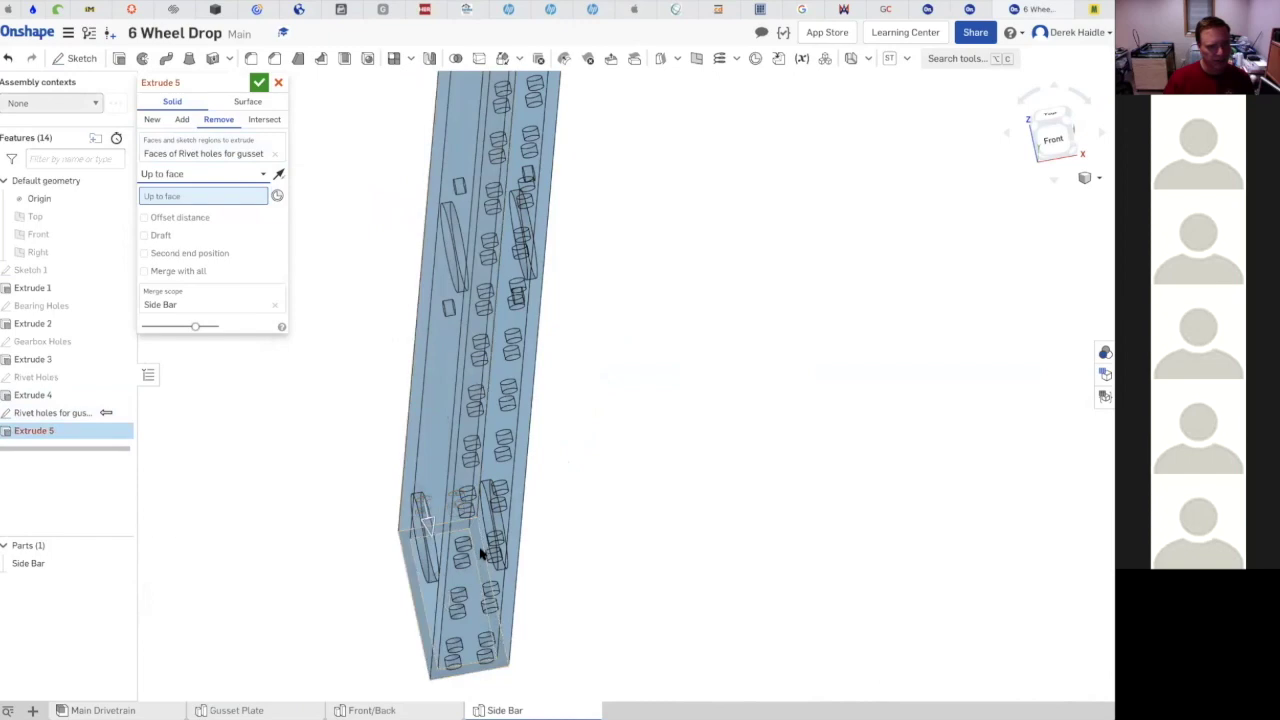
pyautogui.moveTo(483, 557); pyautogui.dragTo(540, 514, button='right')
pyautogui.click(440, 560)
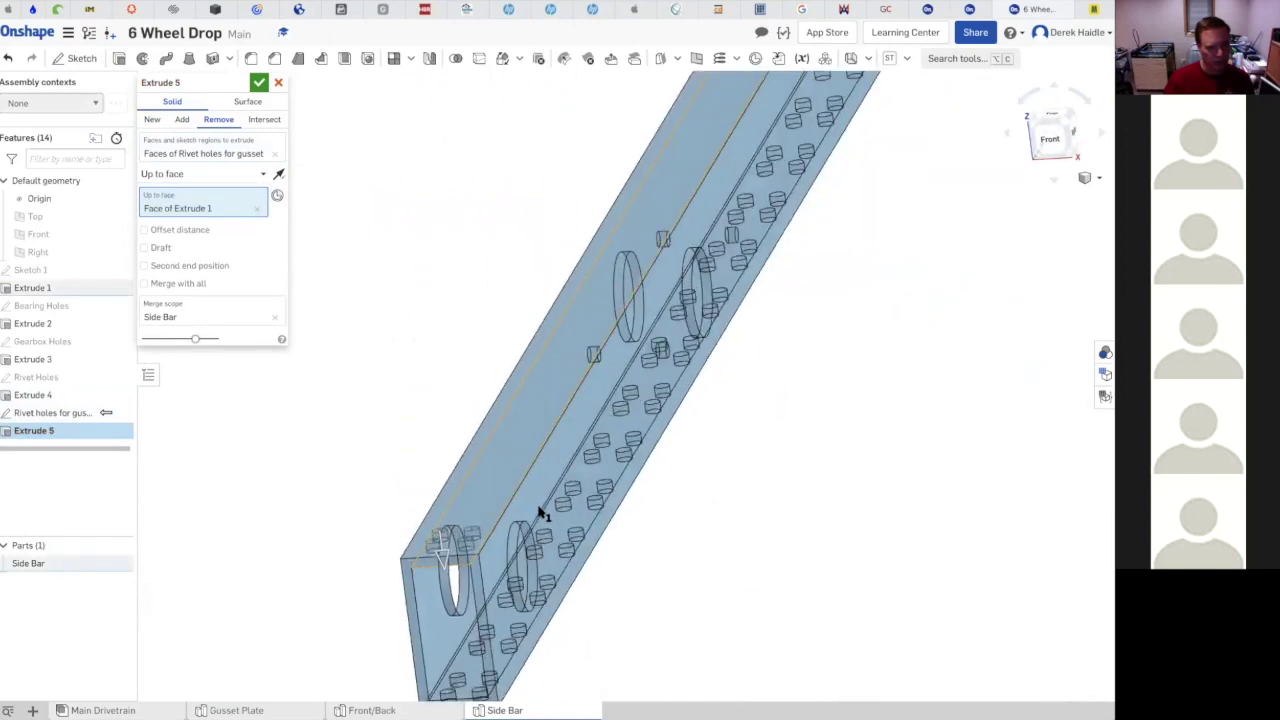
pyautogui.click(259, 84)
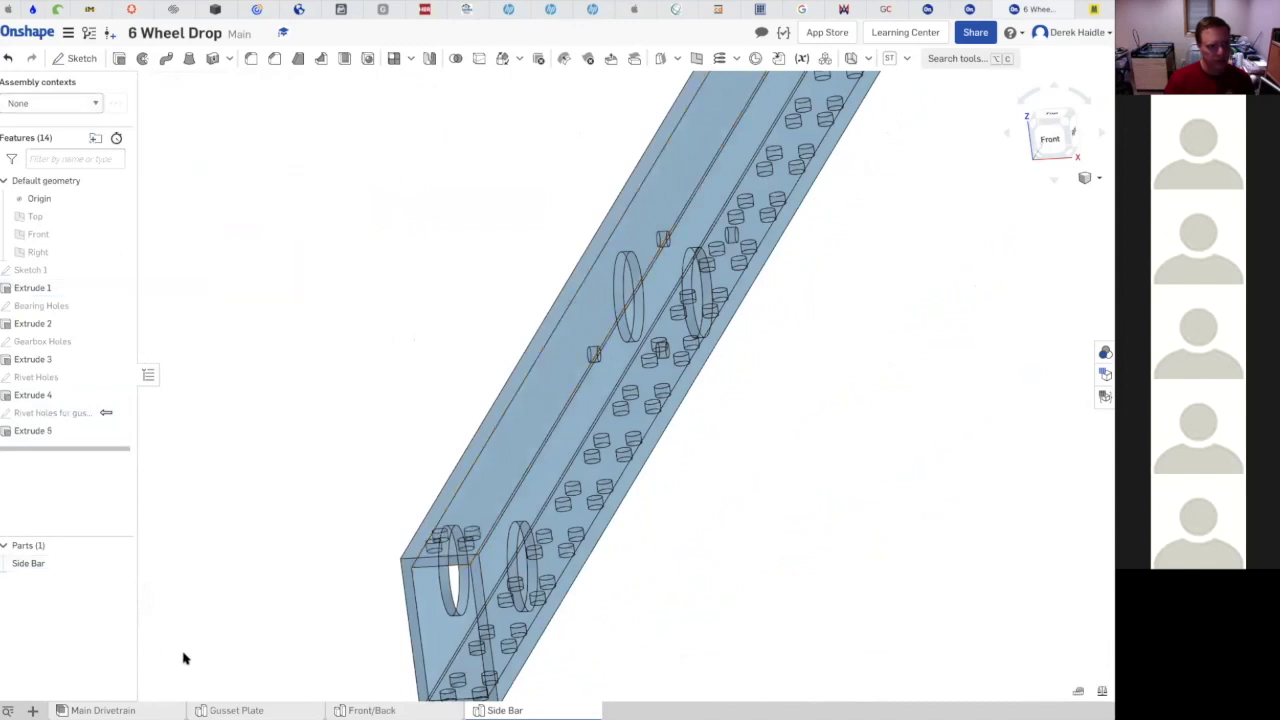
# - Zoom the Main Drivetrain assembly to fit and view all four rails from the top
pyautogui.click(150, 707)
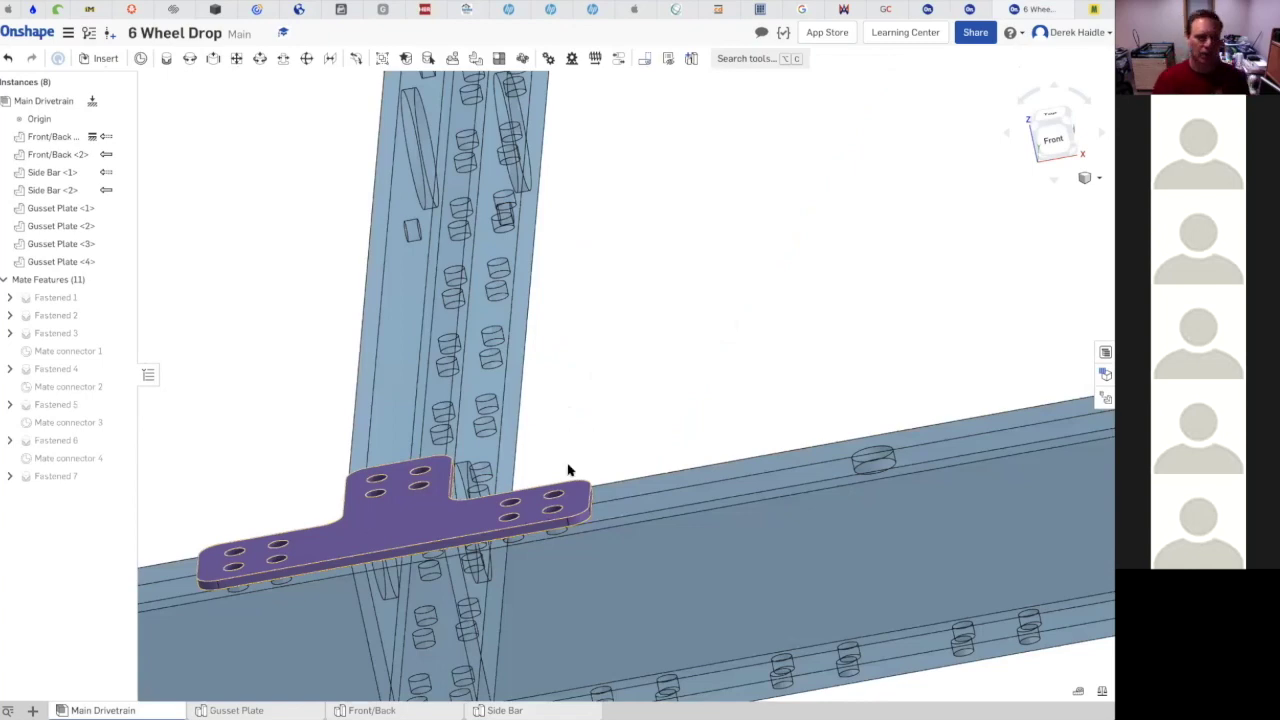
pyautogui.scroll(-10, 794, 434)
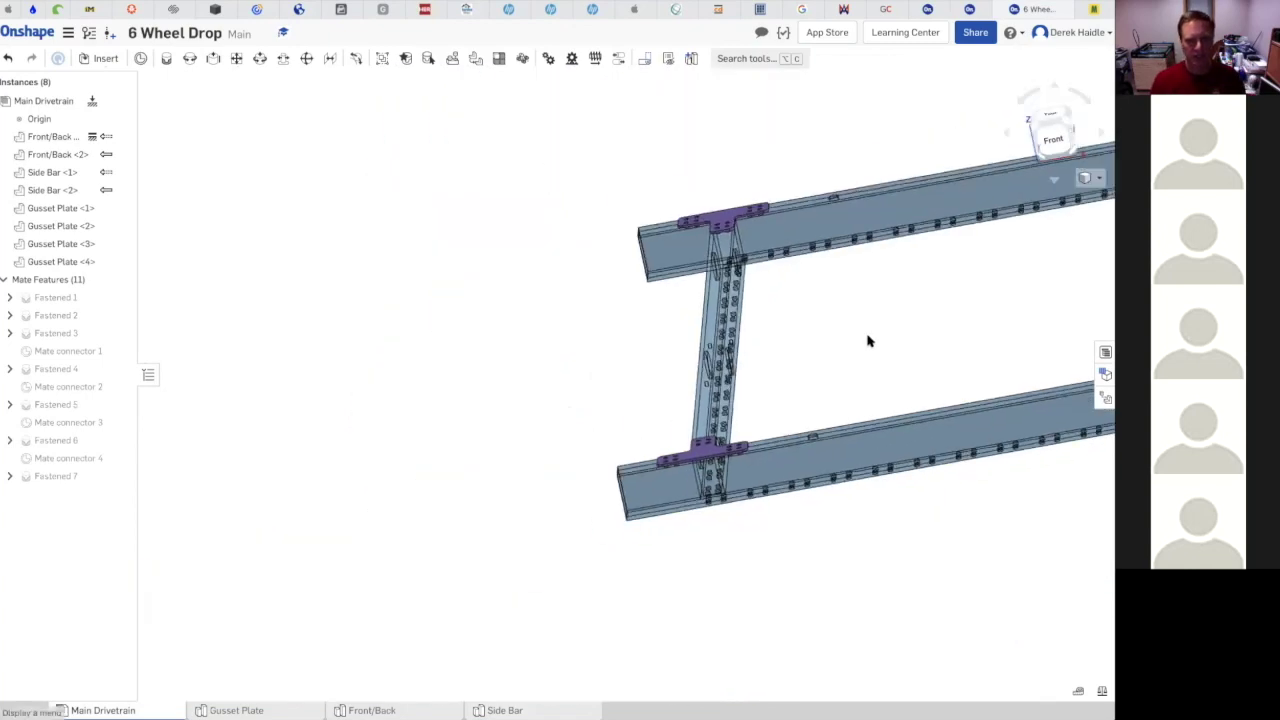
pyautogui.press('f')
pyautogui.hotkey('shift', '5')
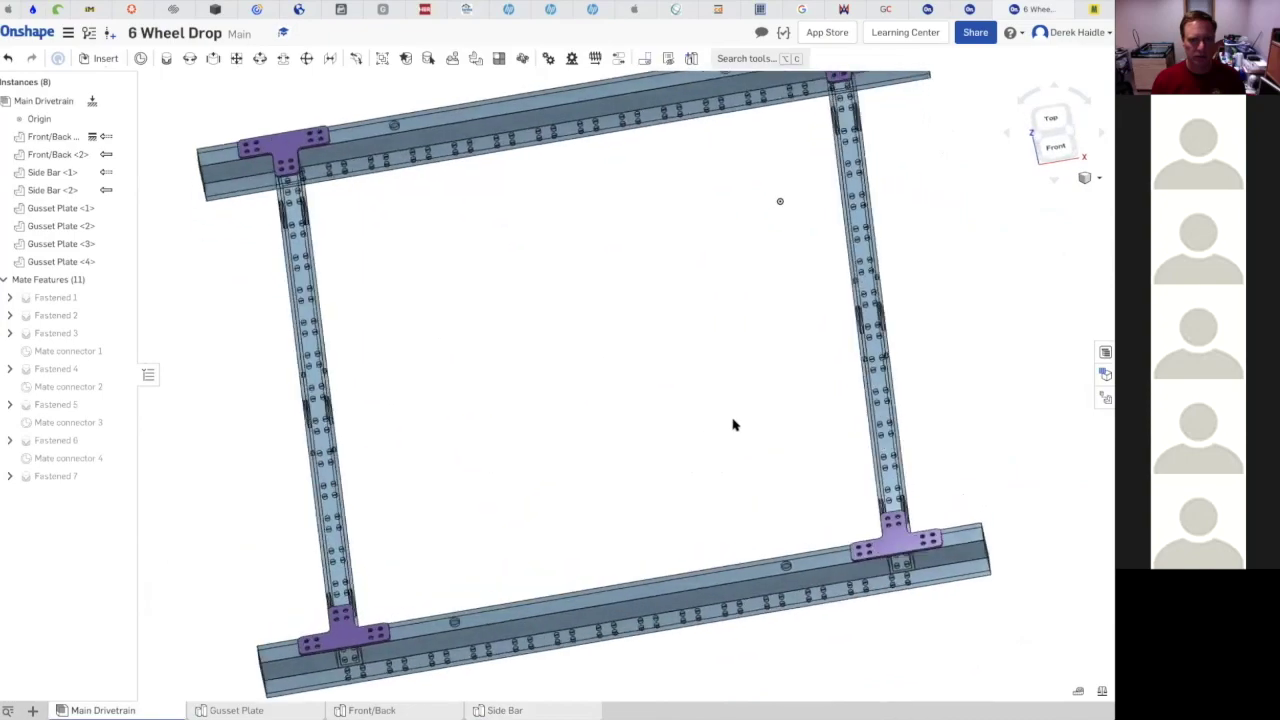